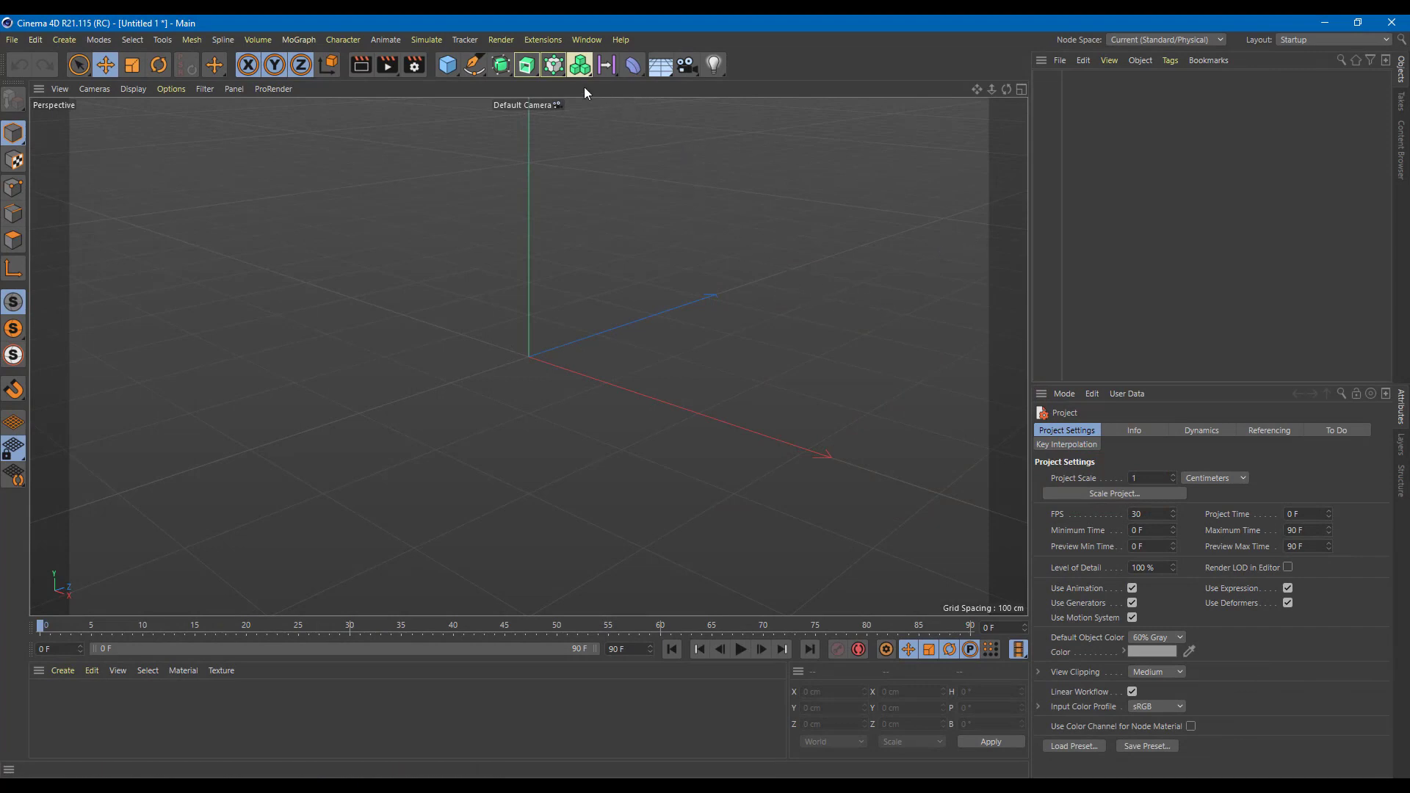
Add Oil Tank primitives until three tanks stand side by side
click(450, 72)
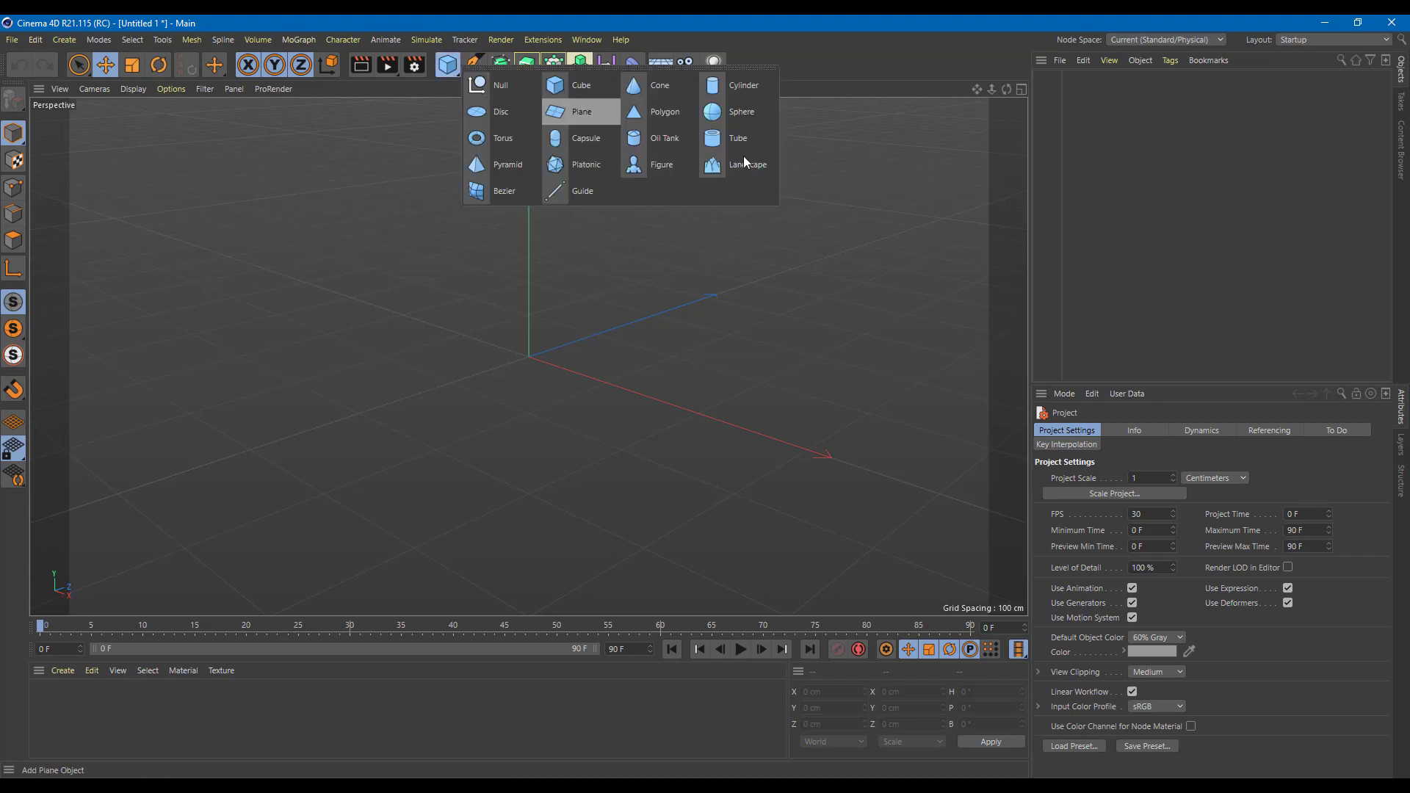
click(684, 141)
alt+drag(666, 312, 905, 271)
drag(946, 439, 818, 370)
key(ctrl+z)
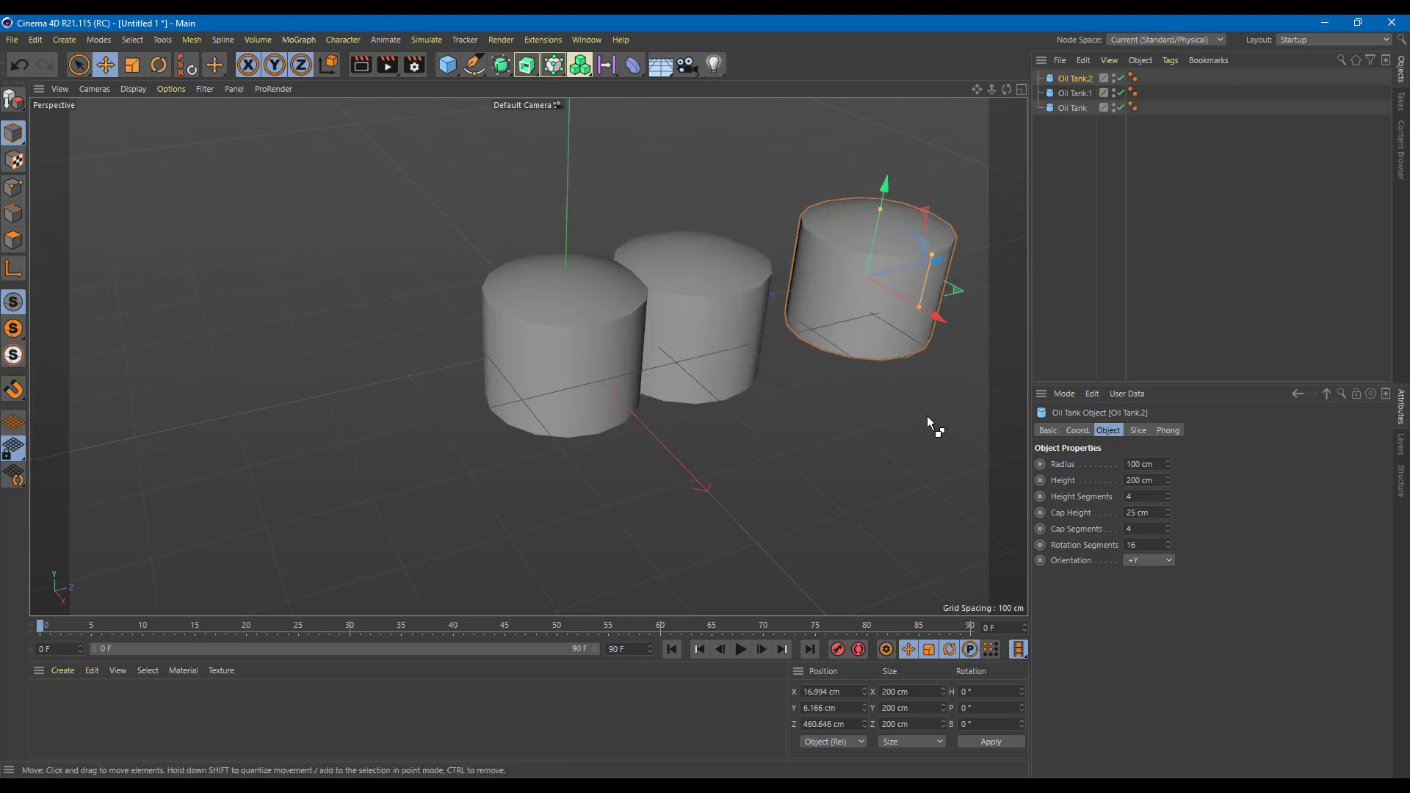
Select all three oil tanks together, view them from the front, then deselect them
shift+click(725, 344)
shift+click(603, 359)
alt+drag(781, 299, 718, 332)
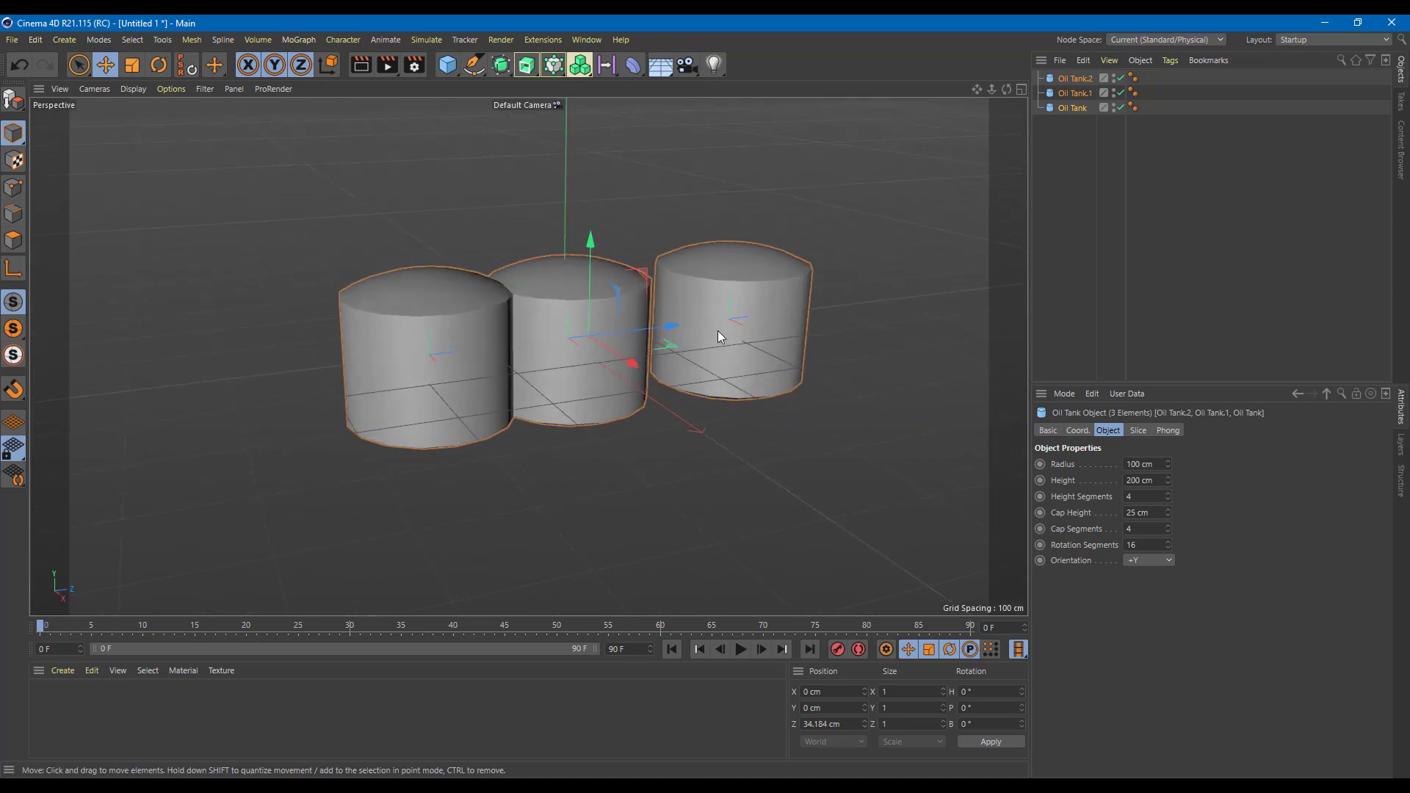
click(797, 183)
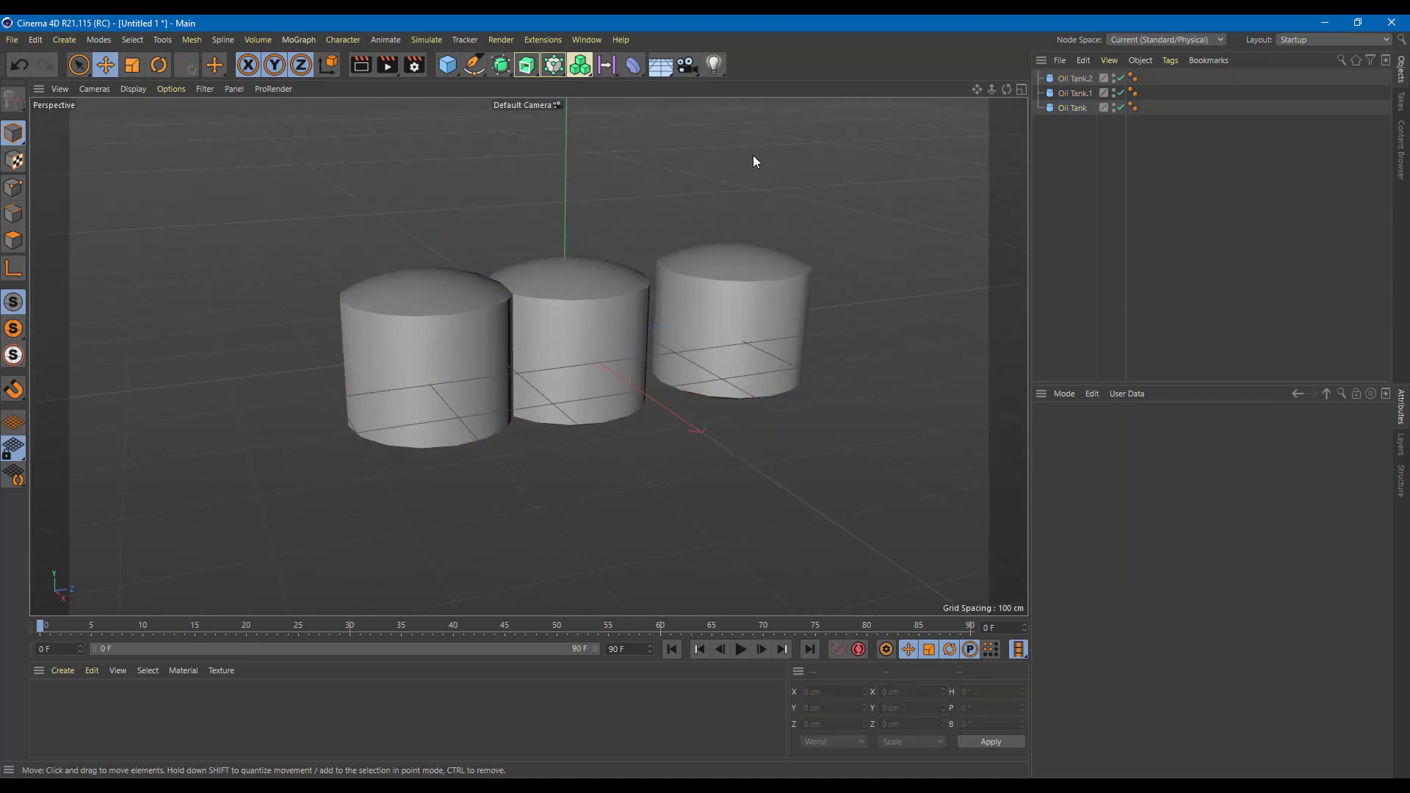
Add a plain Camera object from the camera types list
click(684, 68)
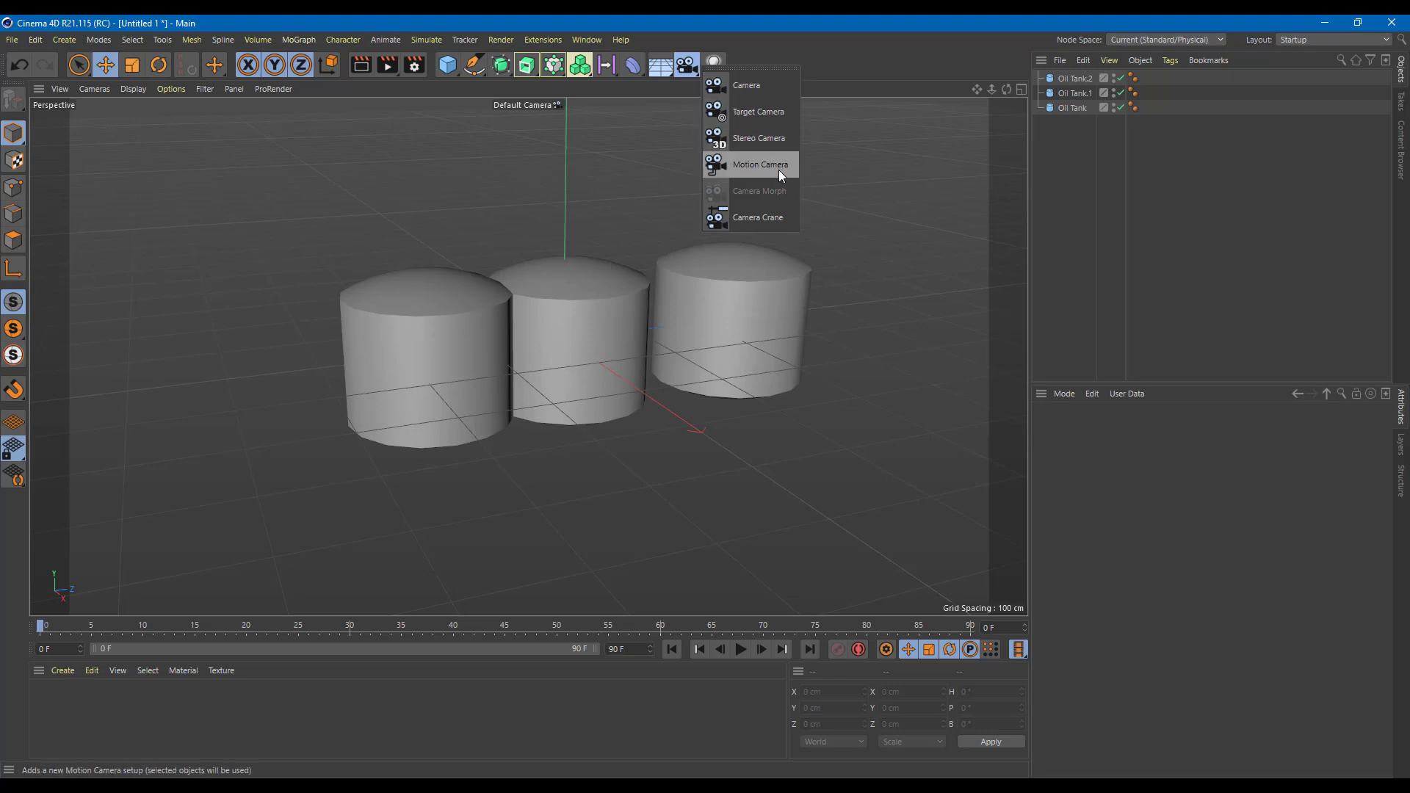
click(781, 82)
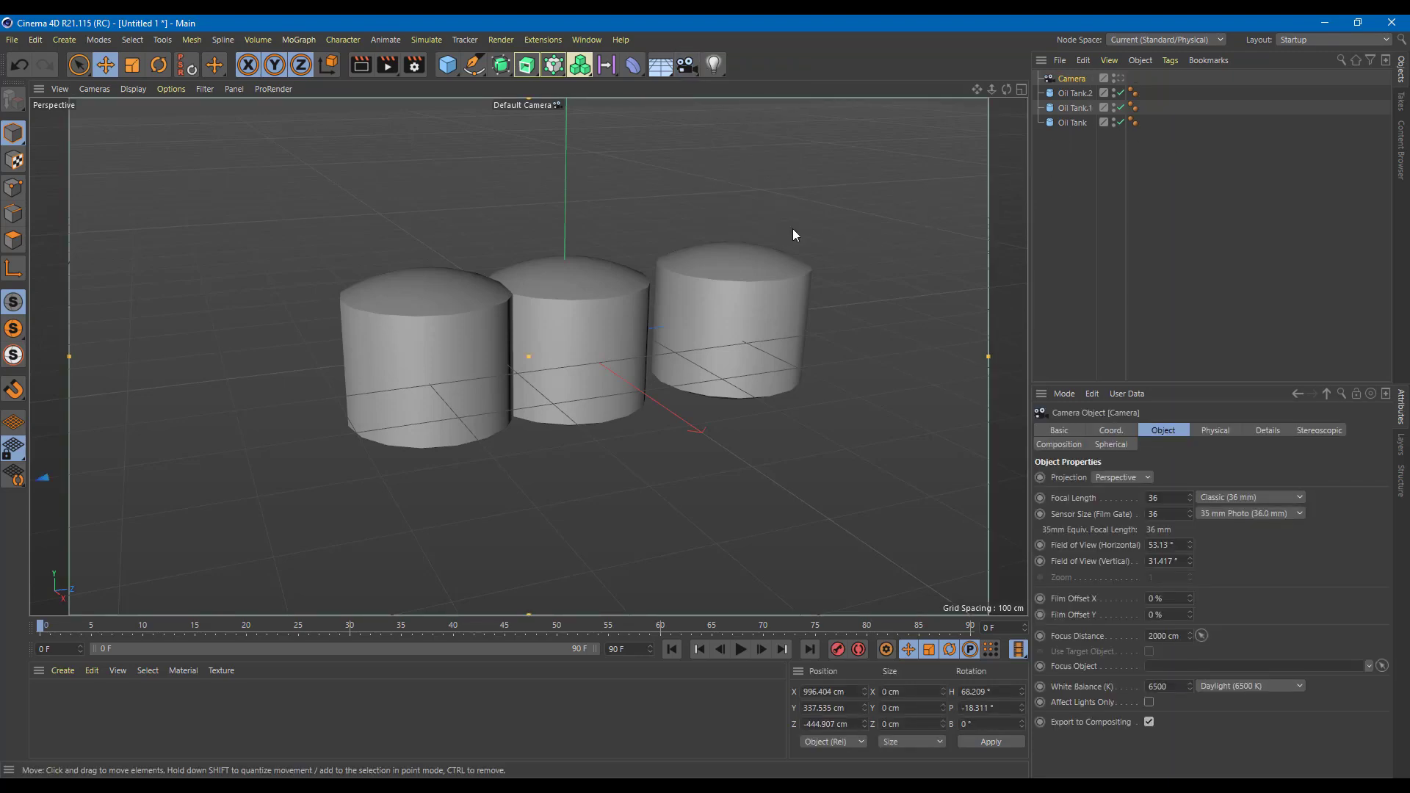
Select the new Camera, look through it, and orbit it to frame the three oil tanks closely
alt+drag(920, 211, 910, 238)
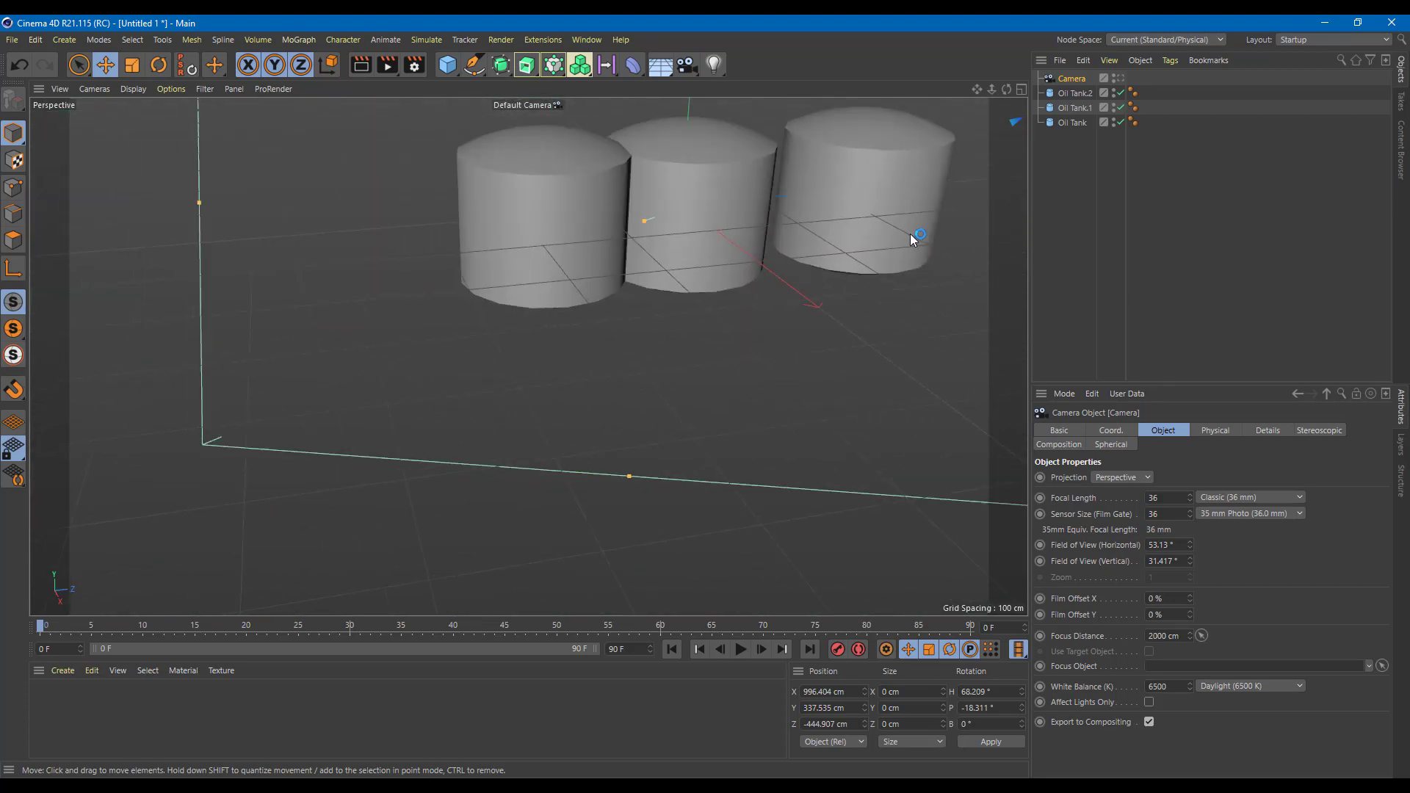
scroll(890, 250, up, 3)
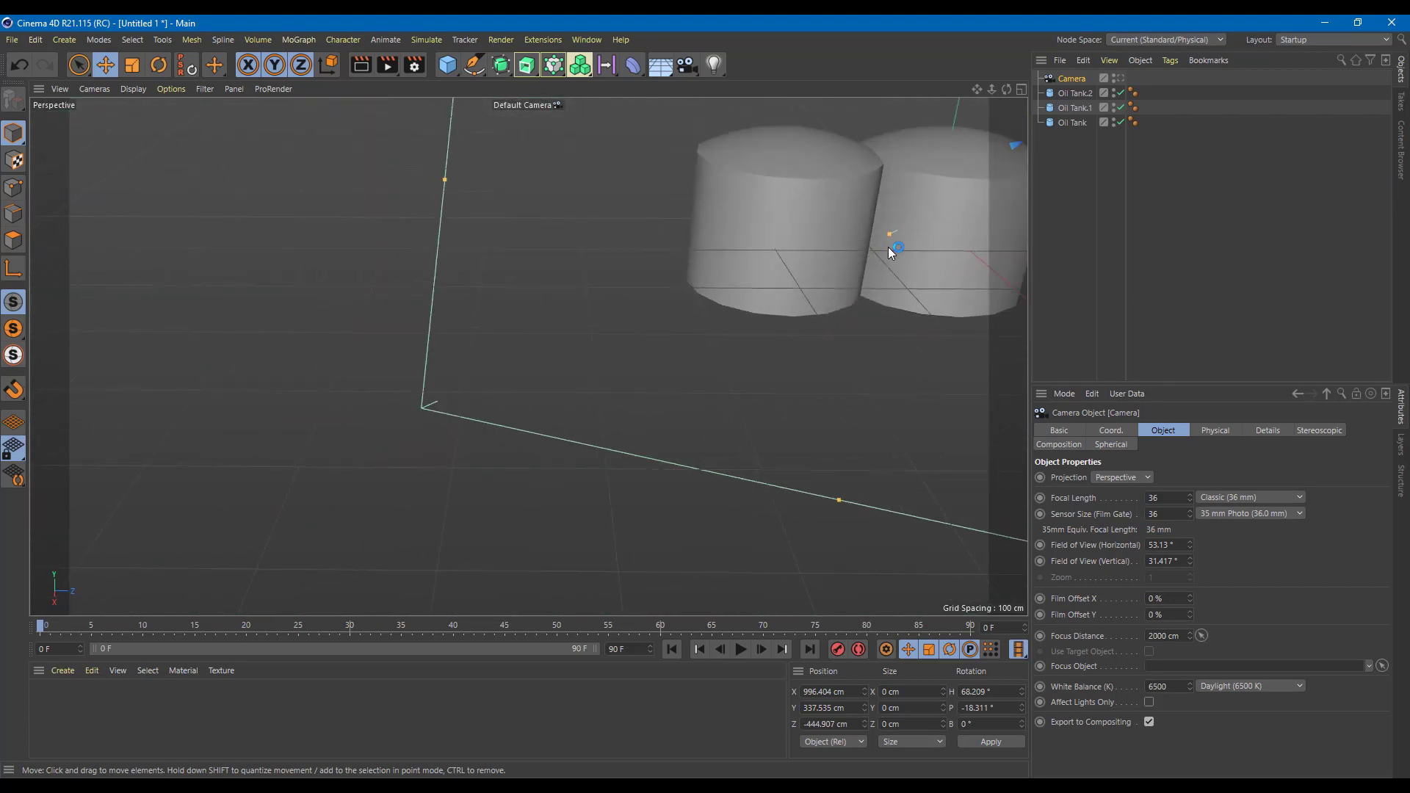
click(1092, 118)
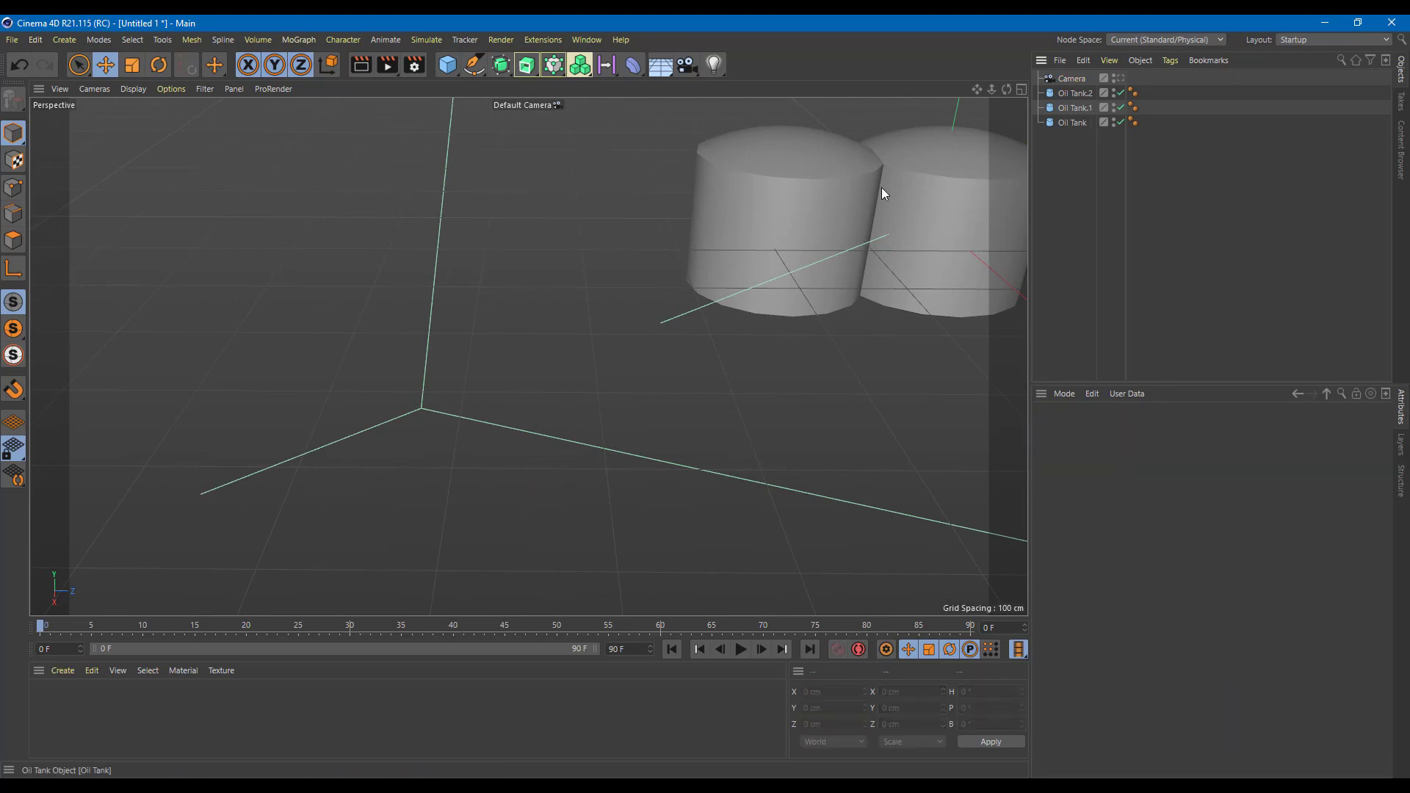
scroll(797, 223, down, 5)
alt+drag(843, 219, 875, 192)
alt+middle_drag(874, 193, 816, 287)
click(418, 289)
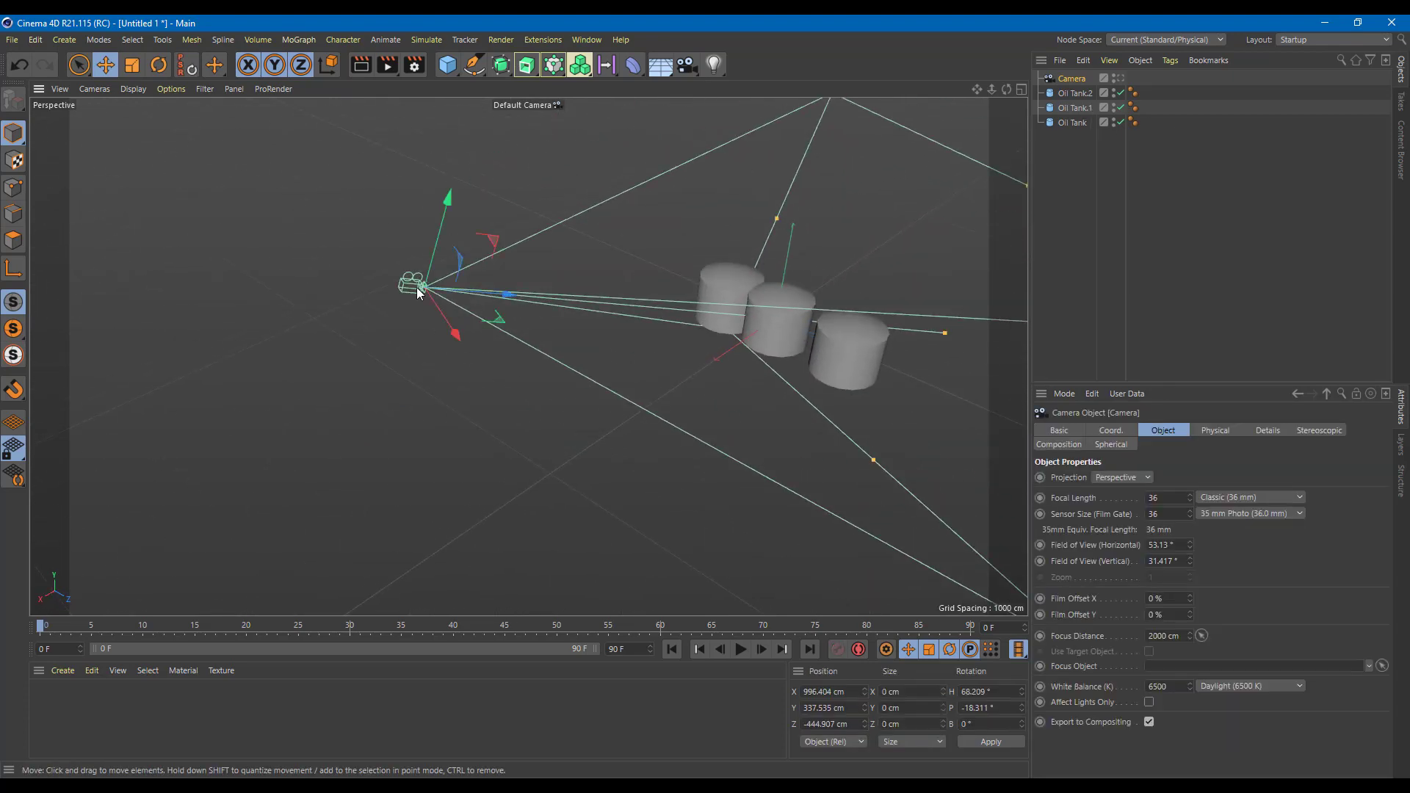
click(1118, 79)
alt+drag(892, 426, 606, 419)
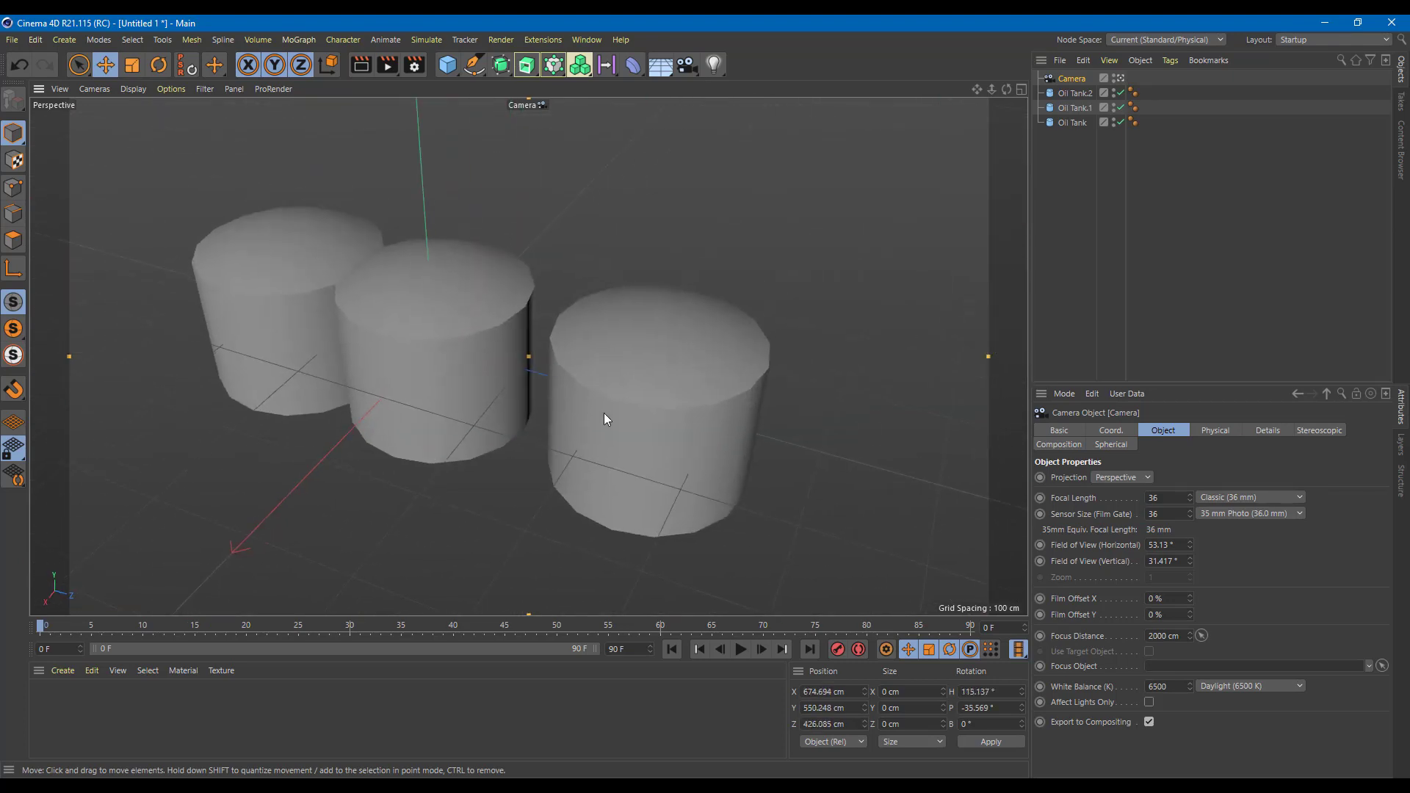
Set camera navigation to Object Mode and orbit the camera around the middle tank, Oil Tank.1
click(107, 87)
mouse_move(117, 110)
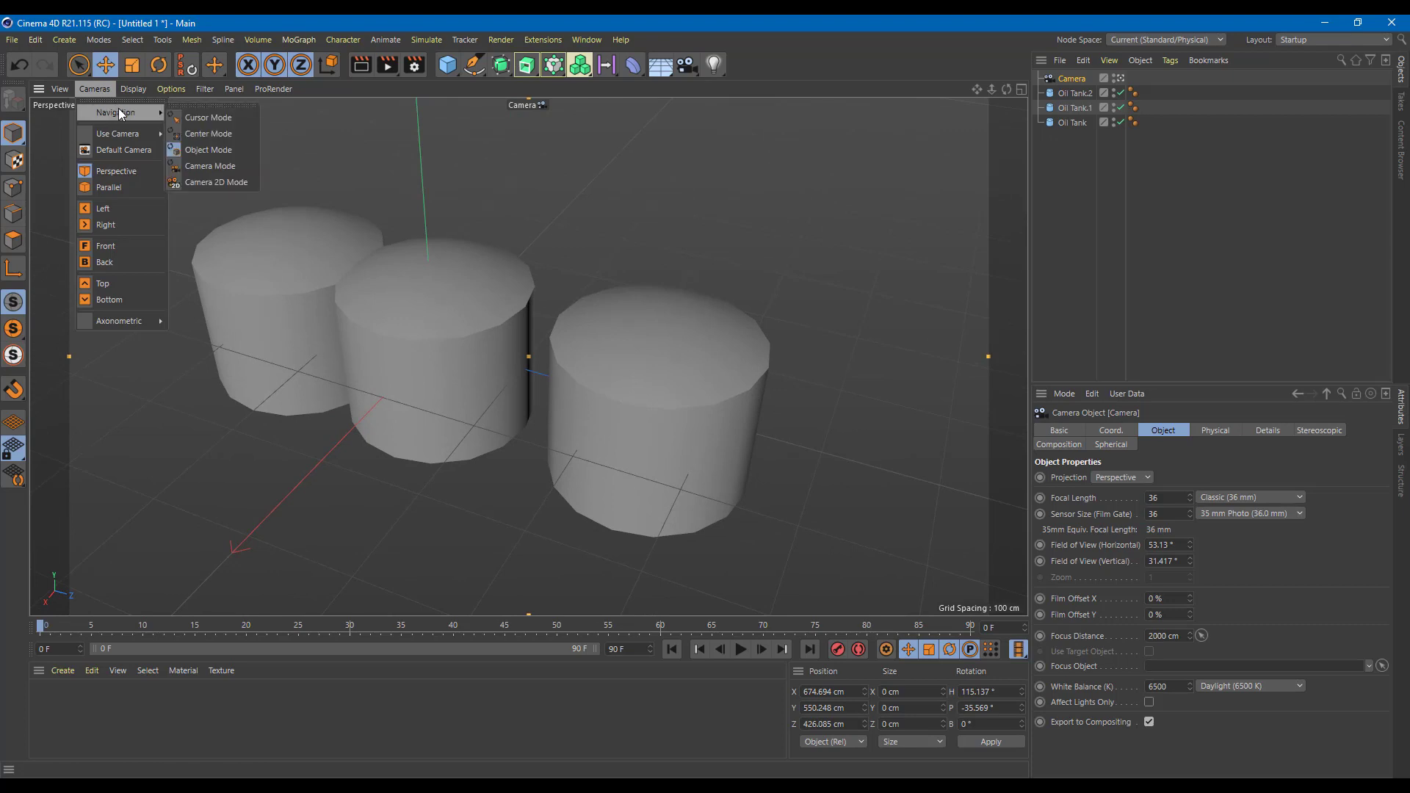
click(212, 151)
click(466, 314)
alt+drag(781, 299, 734, 358)
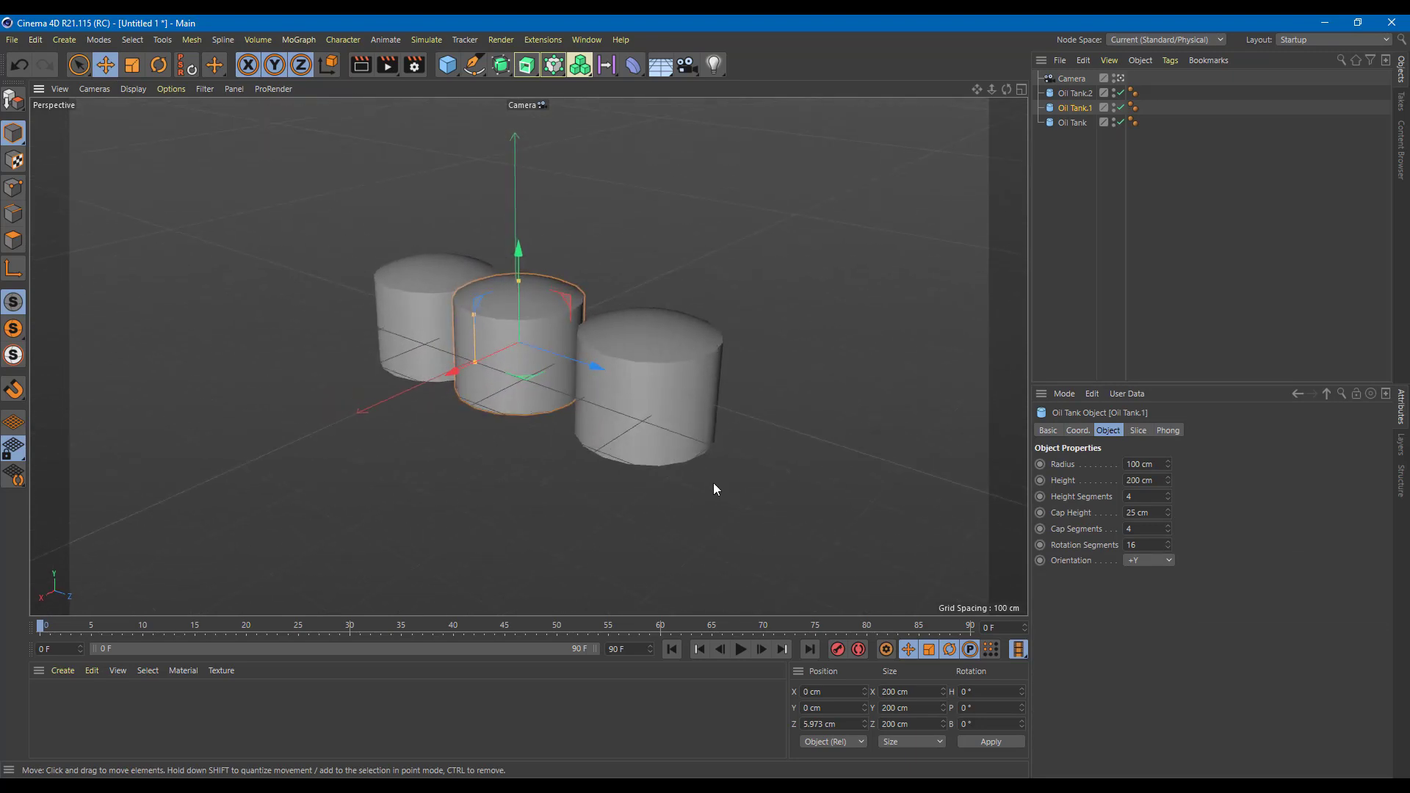
At frame 0, key the camera at Y 593.448 cm and pitch −26.442°
click(1072, 77)
click(1112, 432)
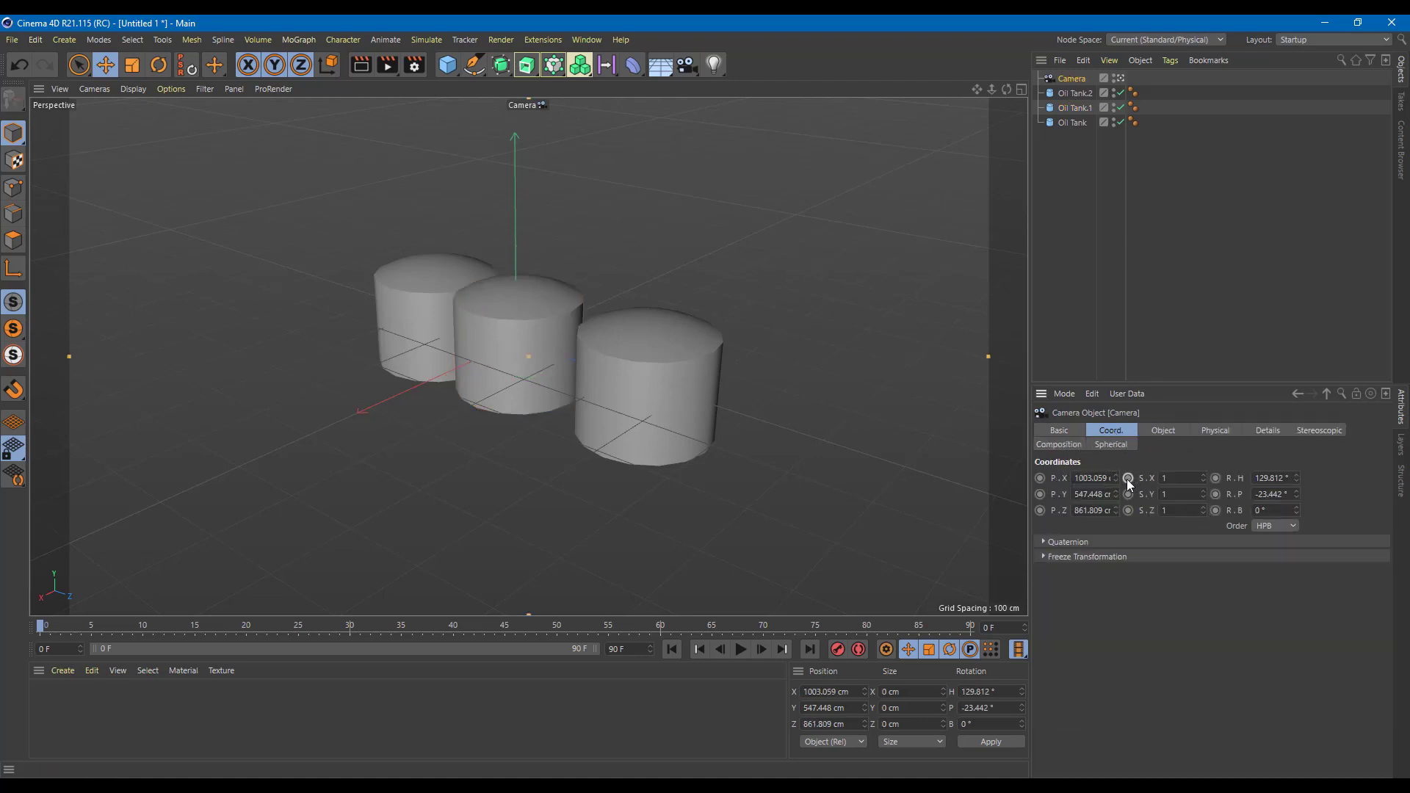
drag(1116, 477, 1116, 506)
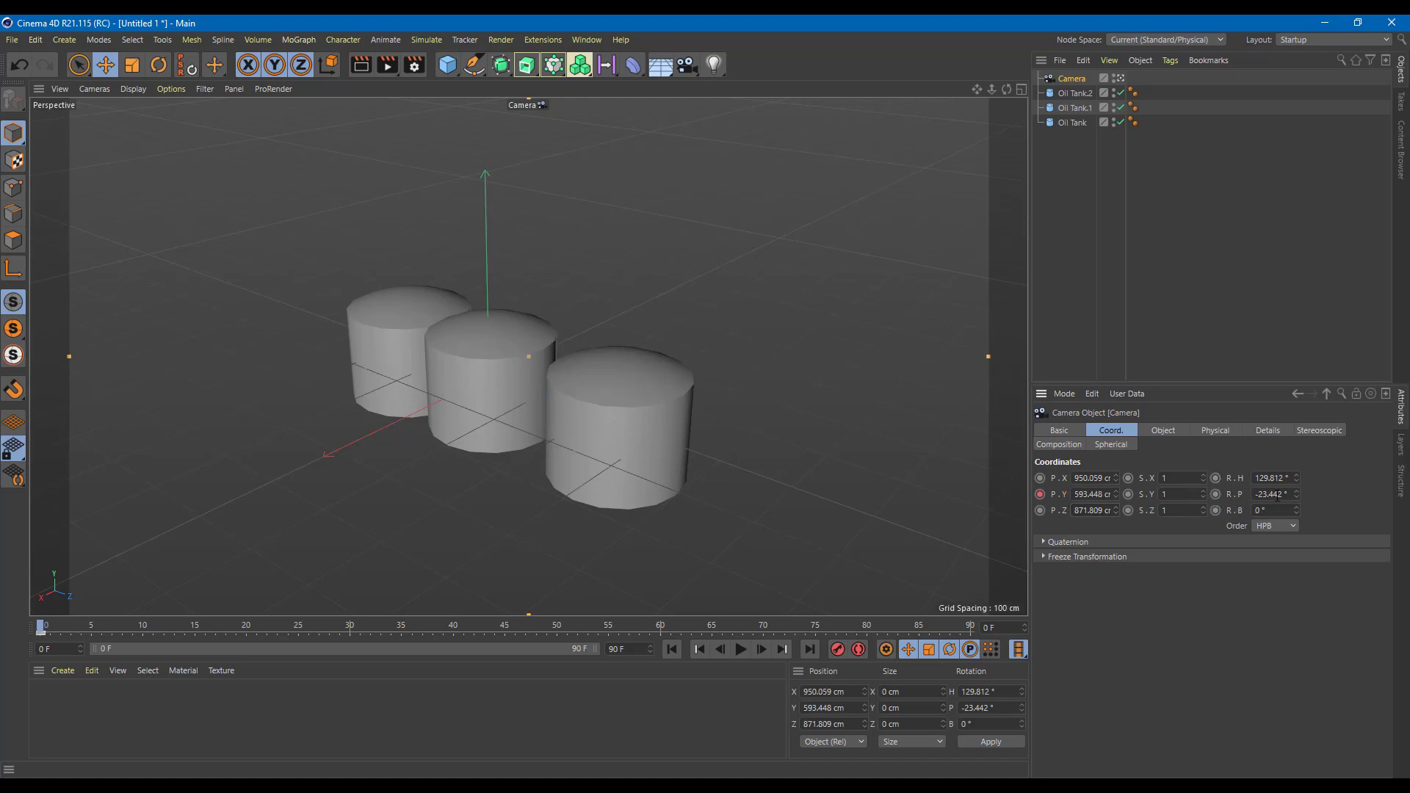
mouse_move(1297, 498)
mouse_down()
mouse_move(1297, 470)
mouse_move(1297, 514)
mouse_up()
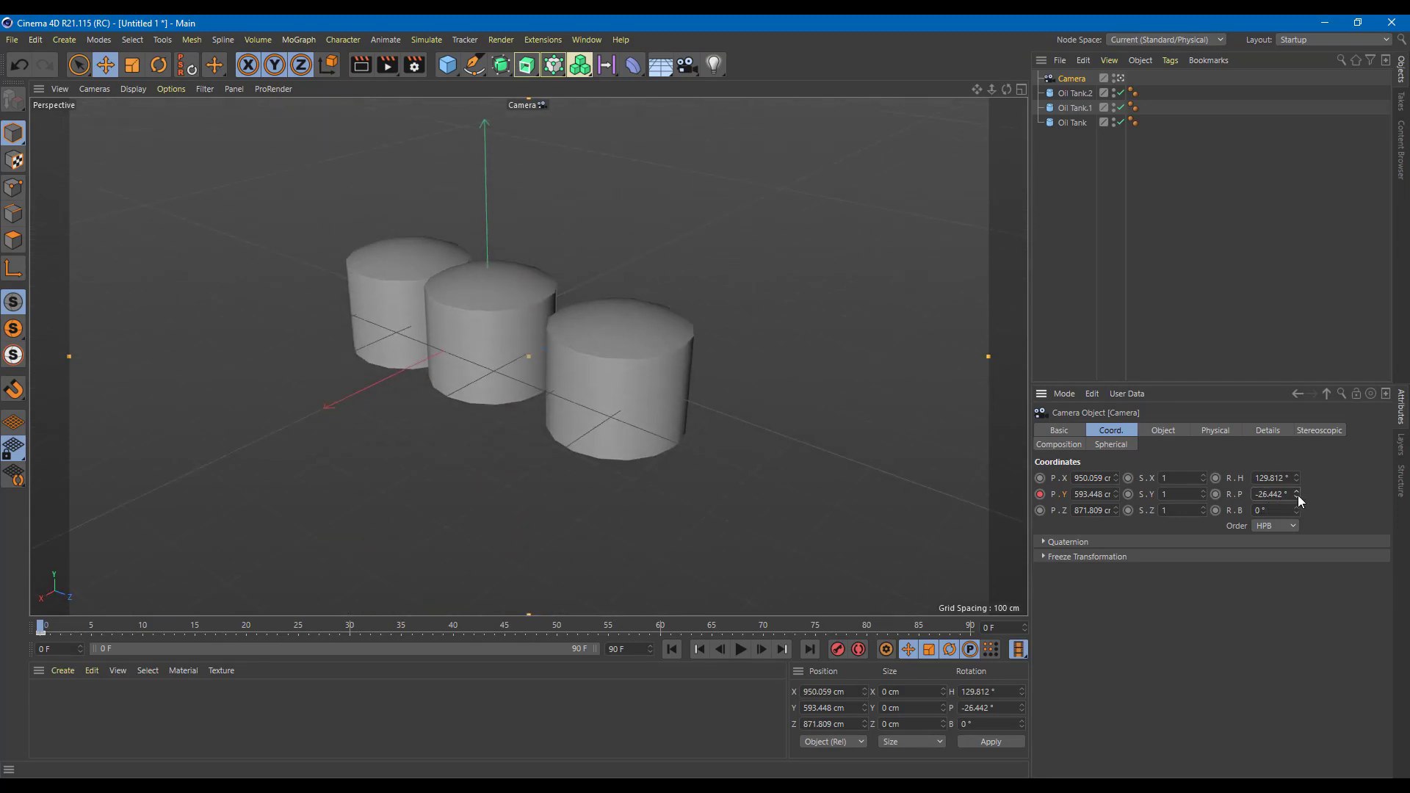
click(1215, 495)
At frame 30, set camera Y to 404.448 and pitch to −17.442°, then rewind to frame 0
drag(56, 626, 357, 632)
drag(1115, 494, 1042, 495)
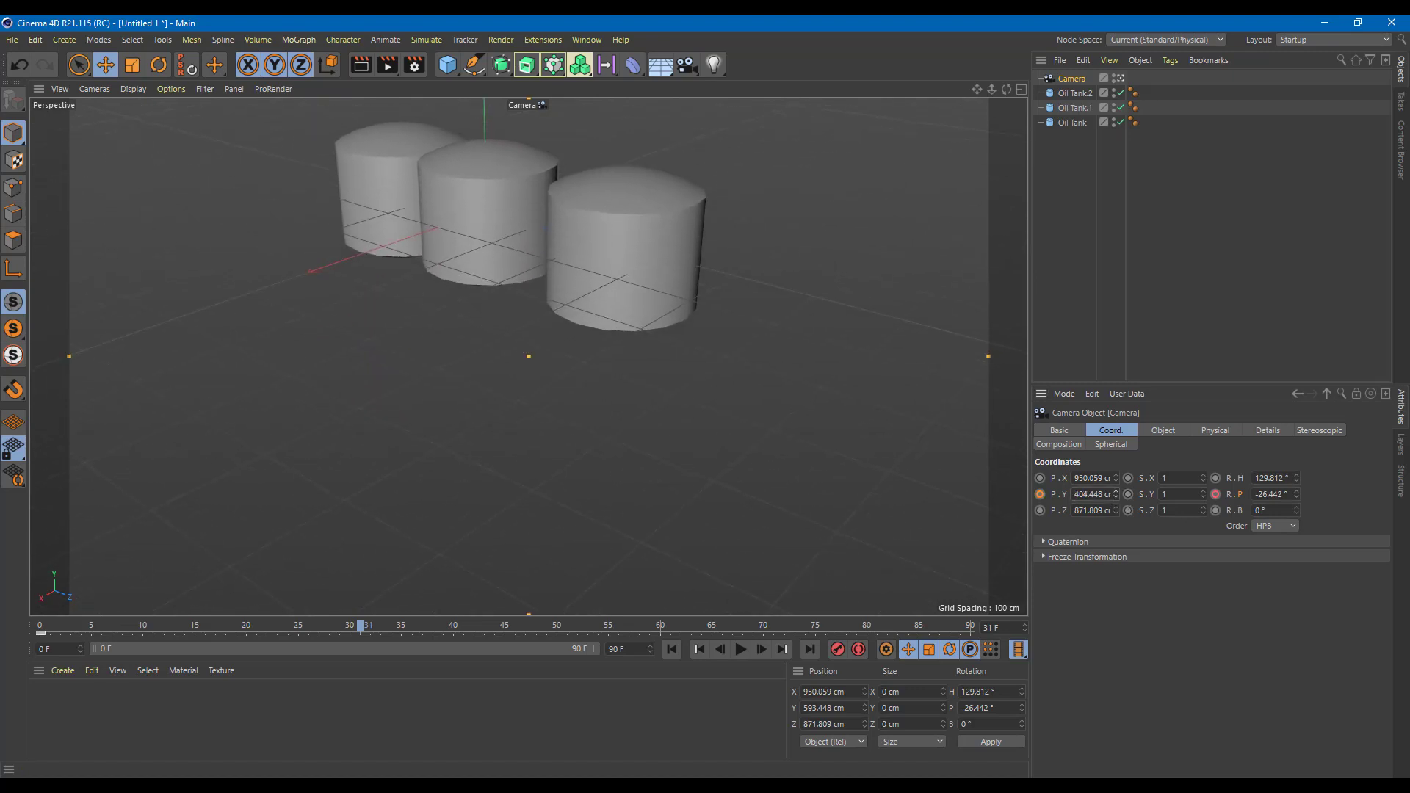
drag(1296, 494, 1192, 498)
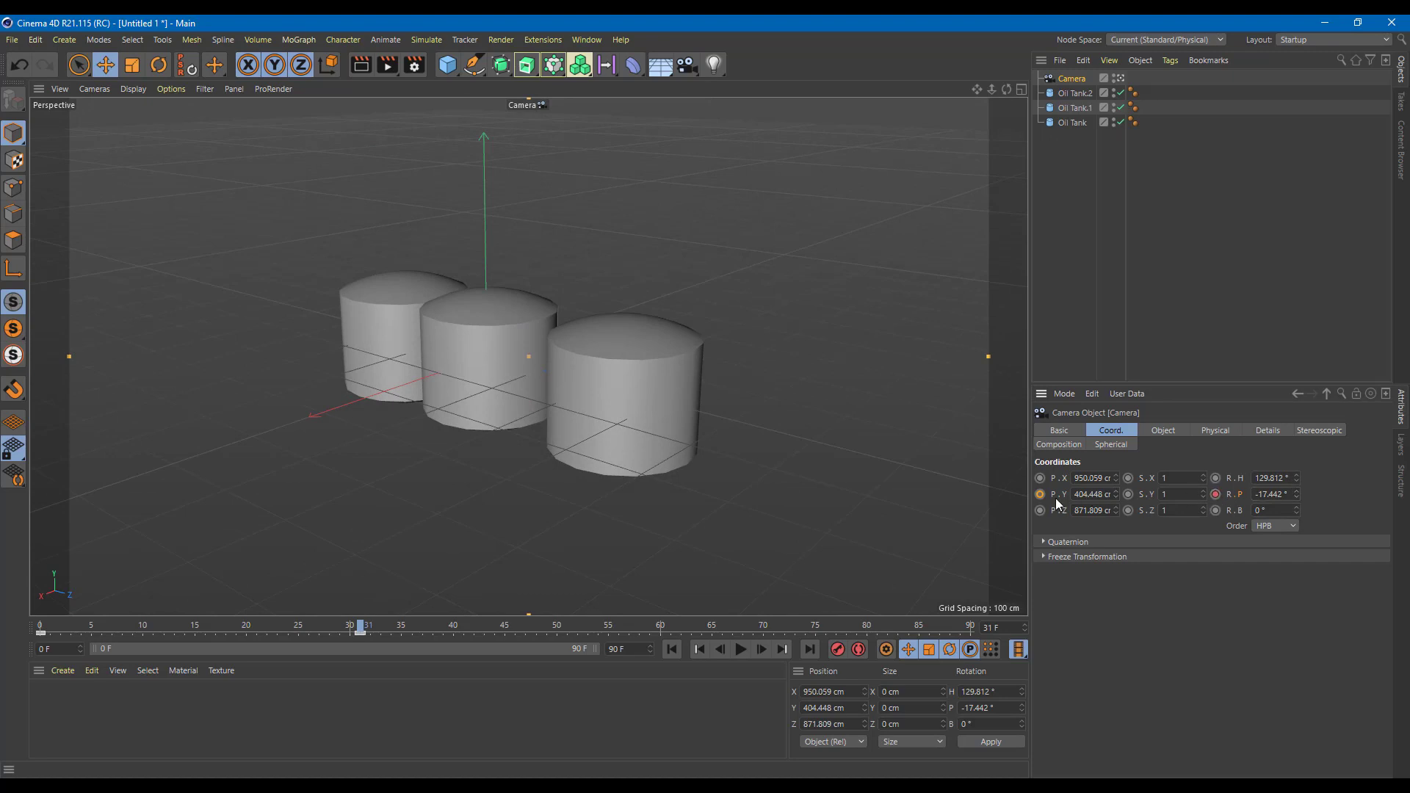
drag(297, 629, 1, 642)
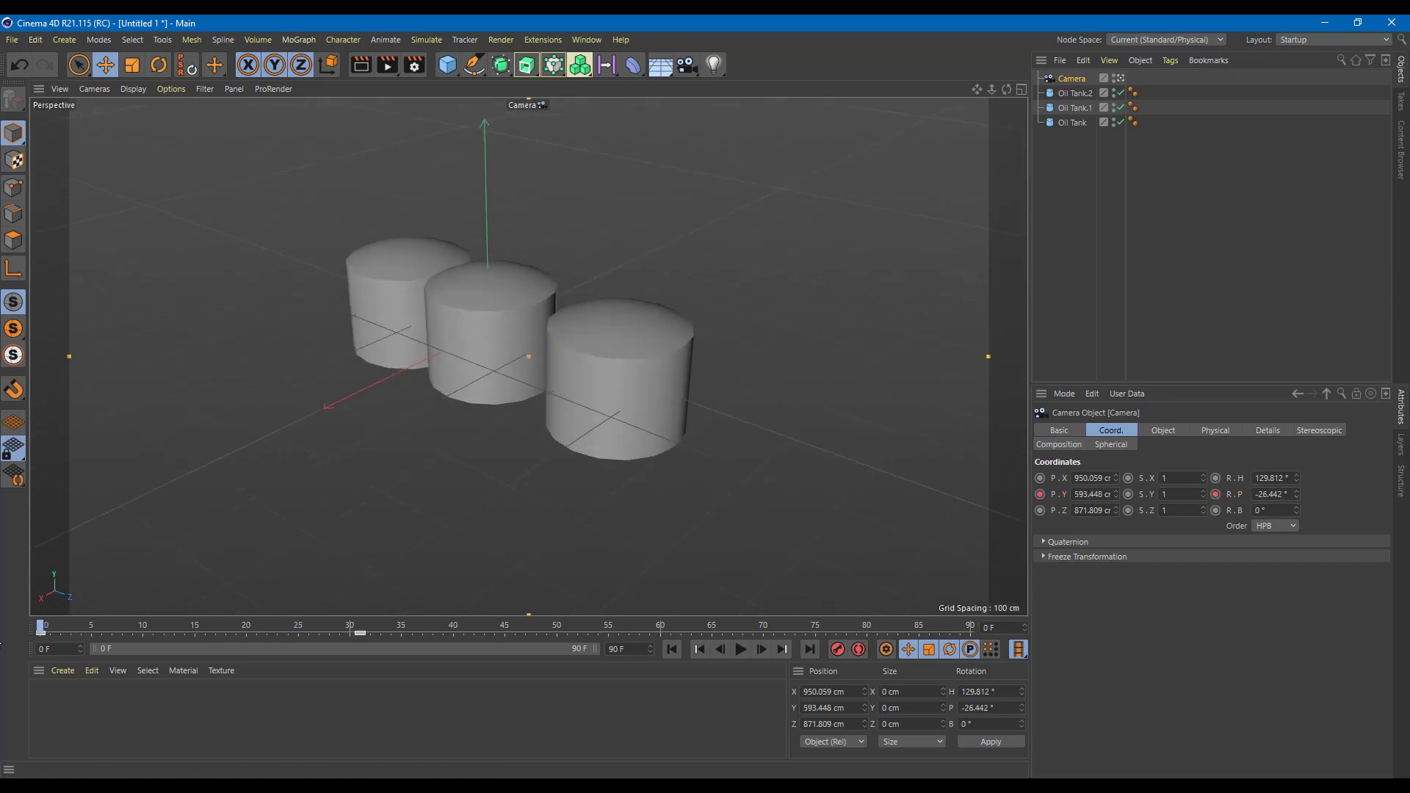
Jump to frame 90 and orbit the camera to a new viewpoint
click(740, 649)
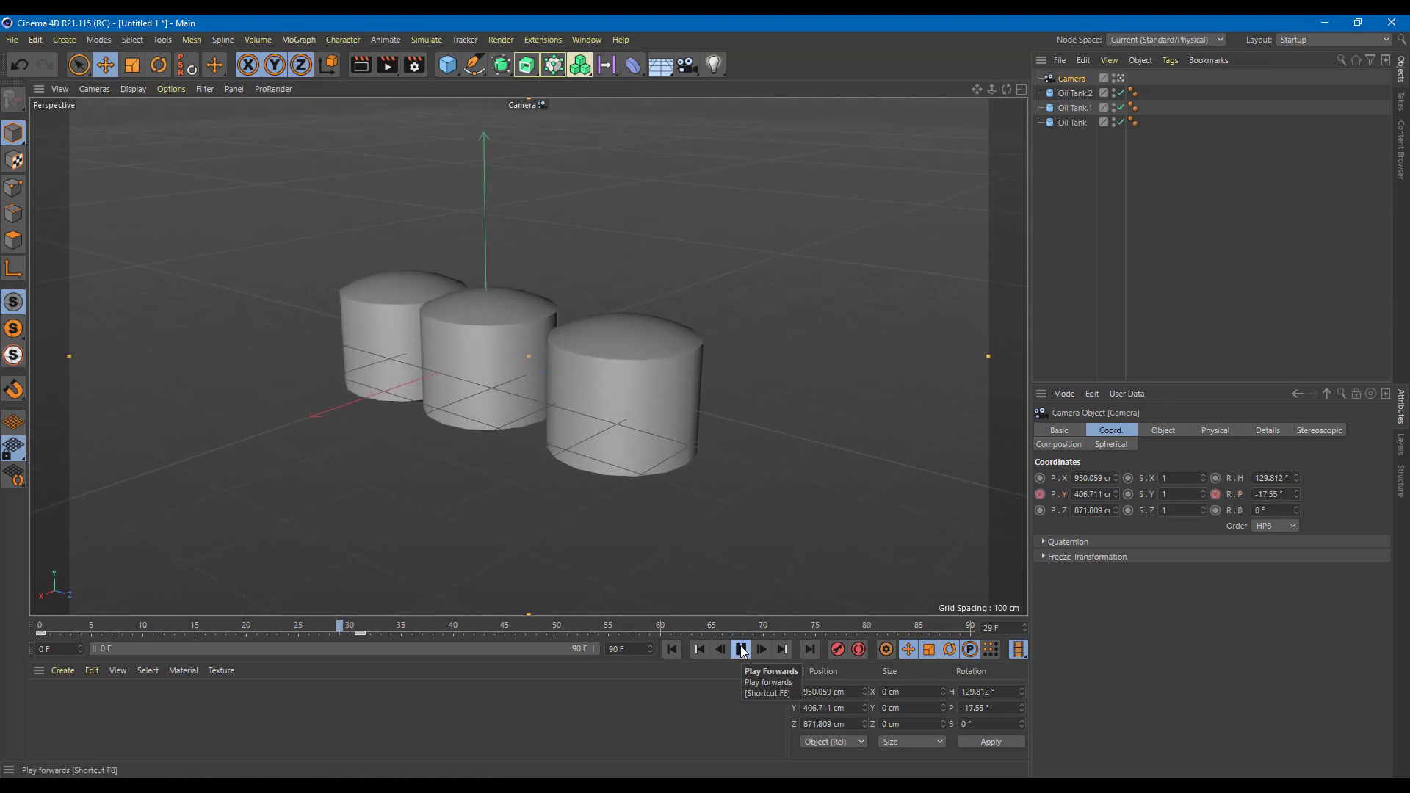
drag(385, 627, 973, 626)
alt+drag(872, 400, 616, 548)
Key the camera's P.X, P.Y, P.Z and R.P at frame 90, then preview the animation
click(1040, 494)
click(1216, 494)
click(1040, 478)
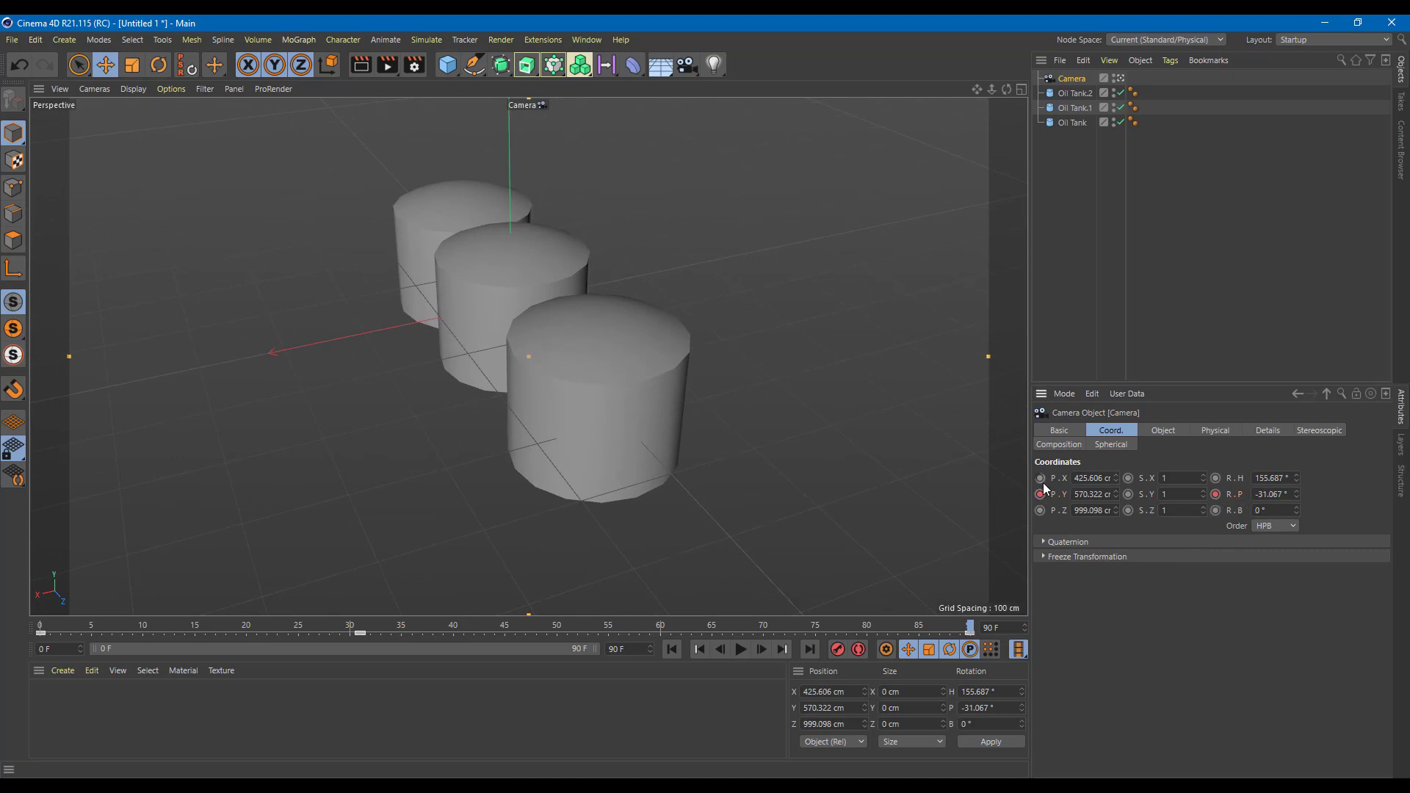
click(1040, 511)
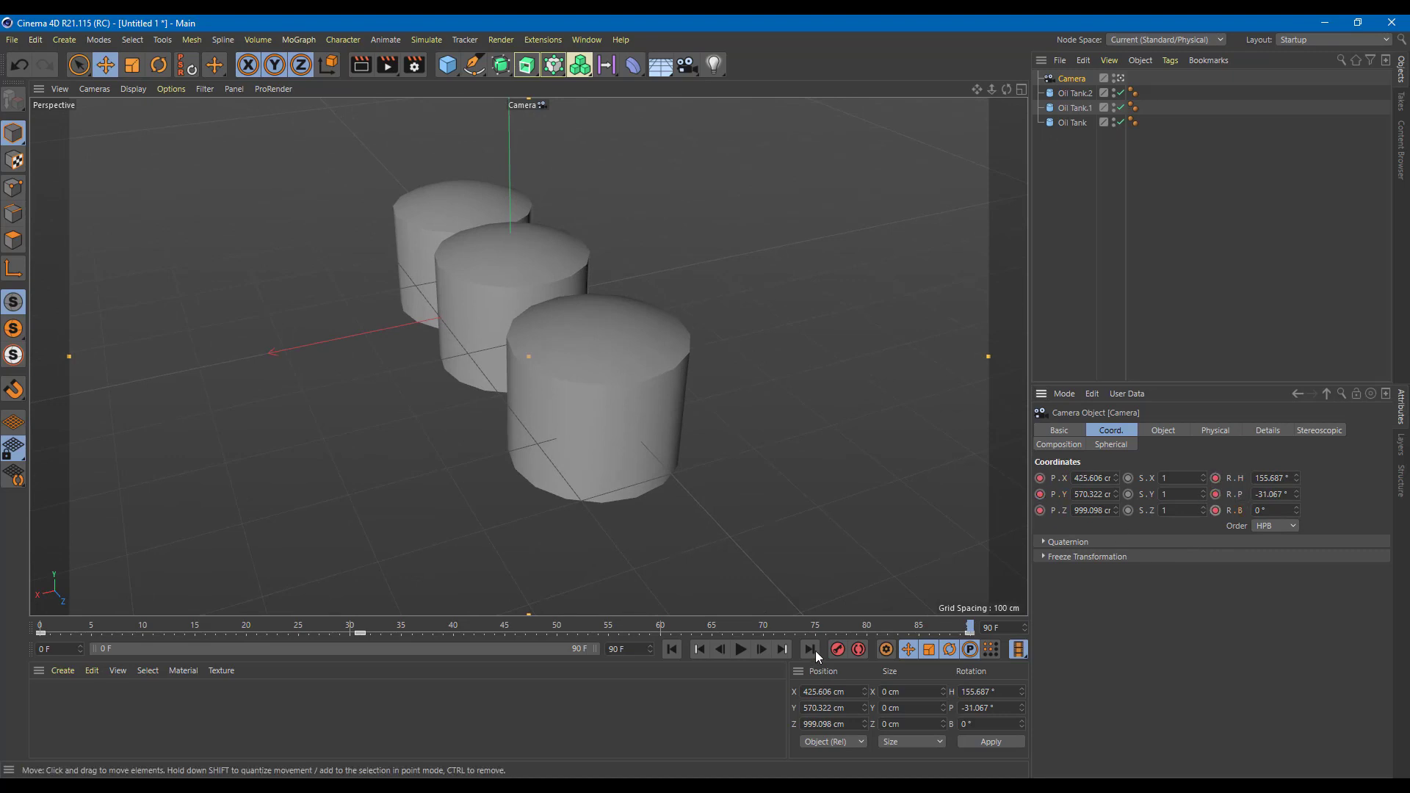
click(743, 650)
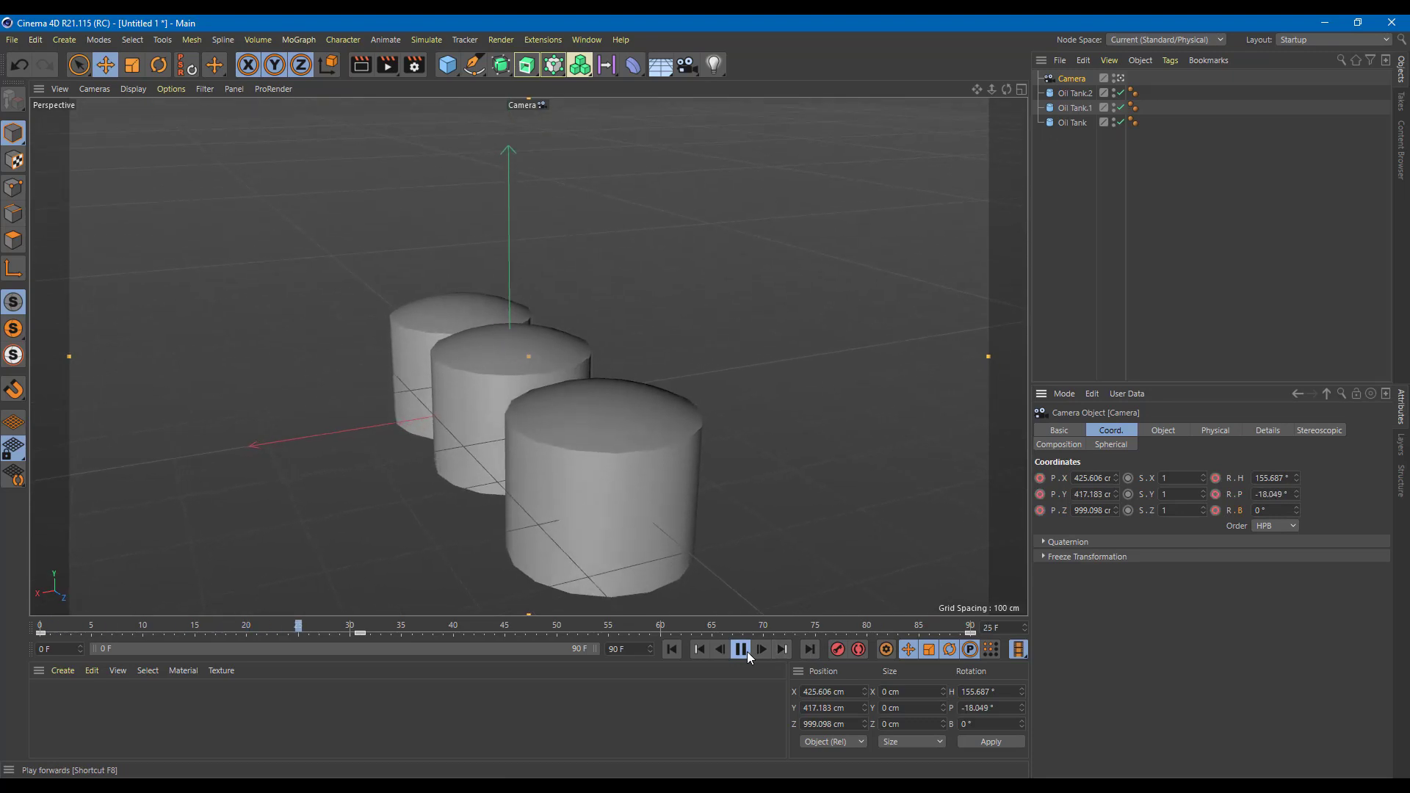
click(747, 651)
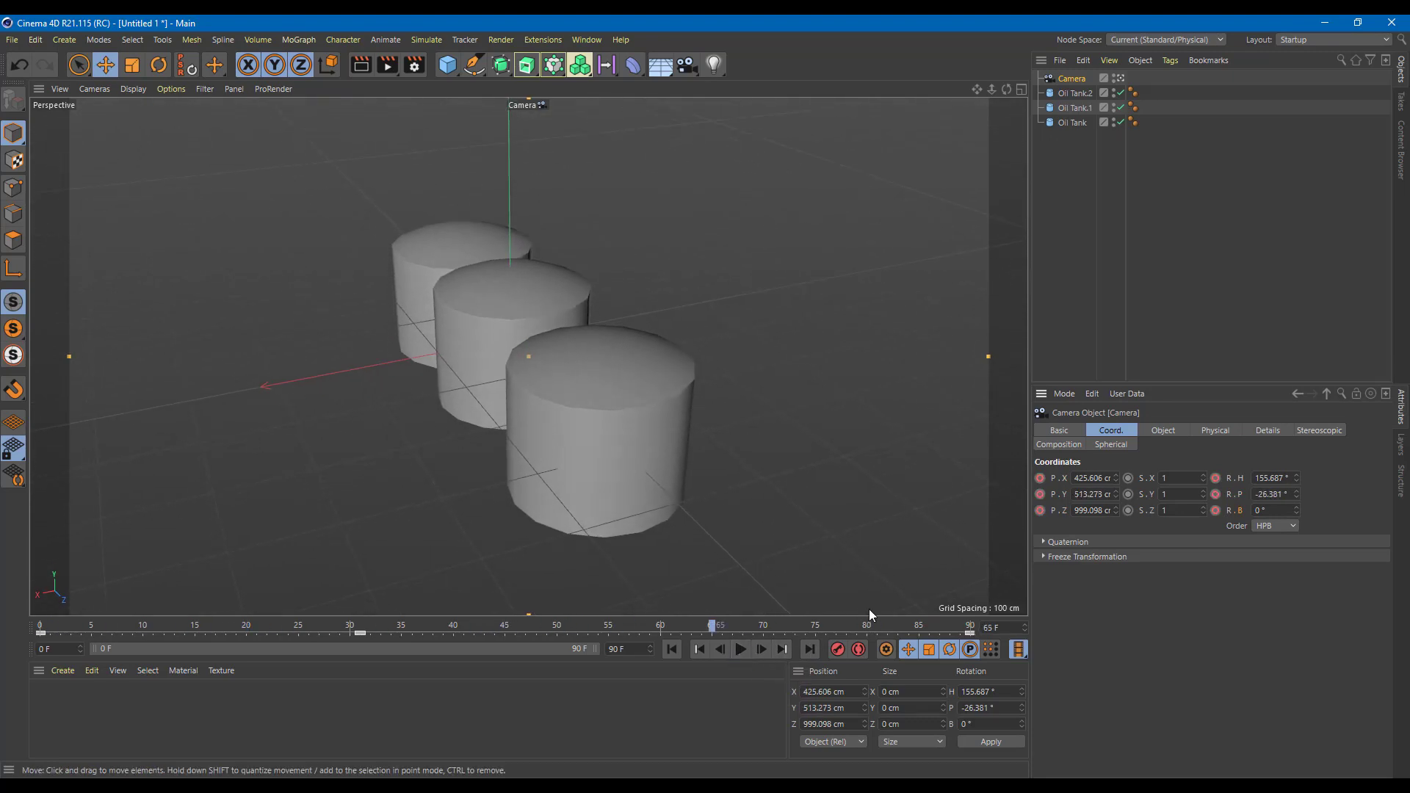
Delete the camera's P.X and R.H animation tracks
right_click(1038, 479)
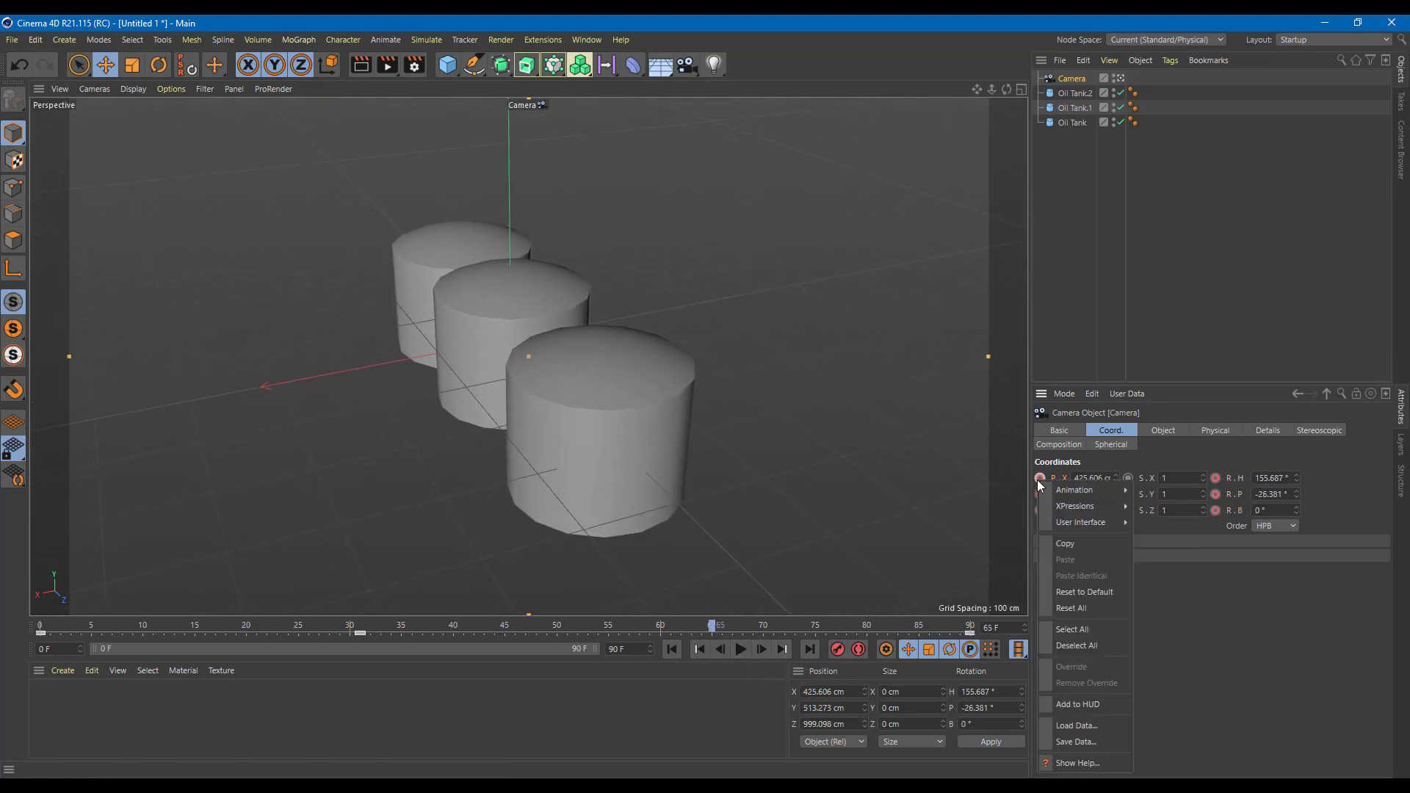
mouse_move(1068, 492)
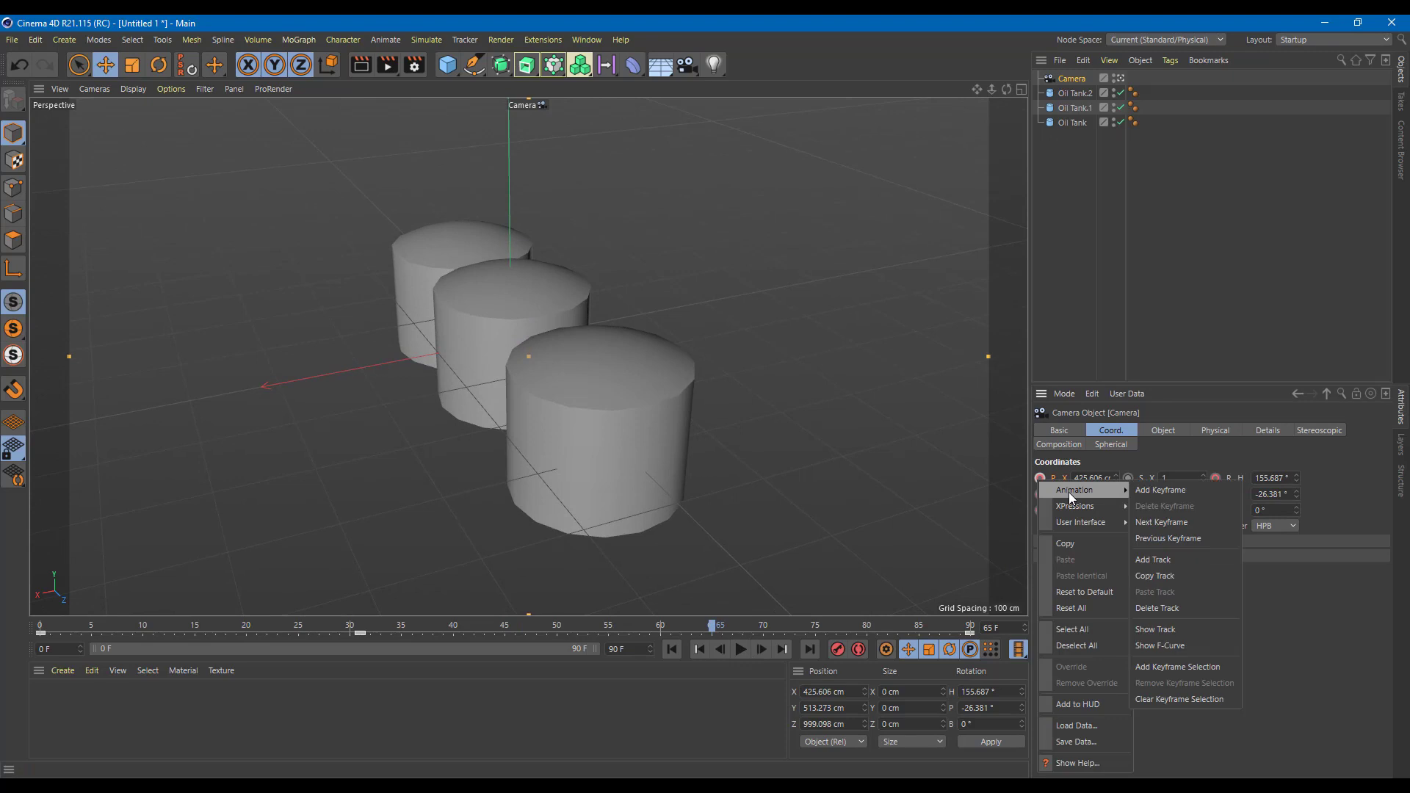
click(1200, 608)
right_click(1217, 478)
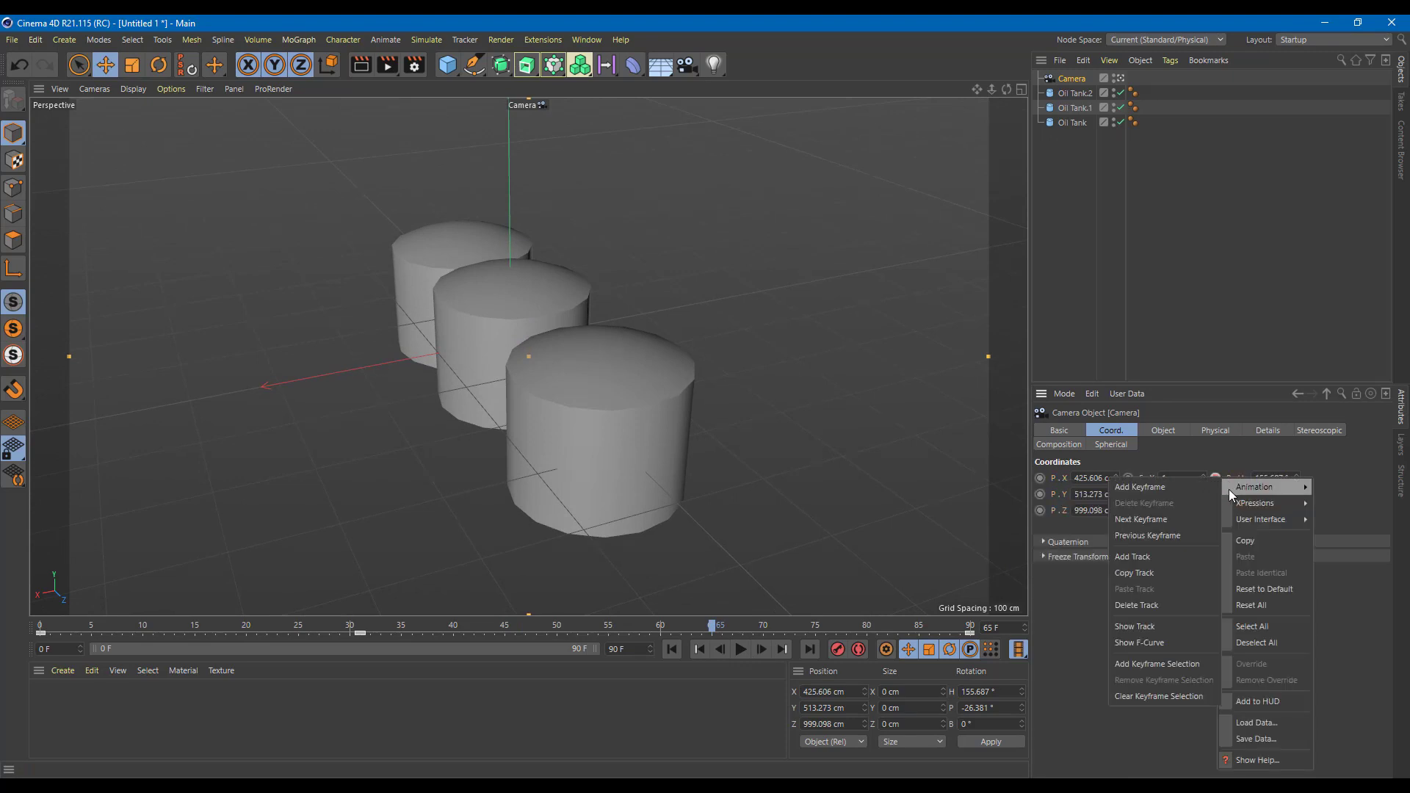
mouse_move(1263, 486)
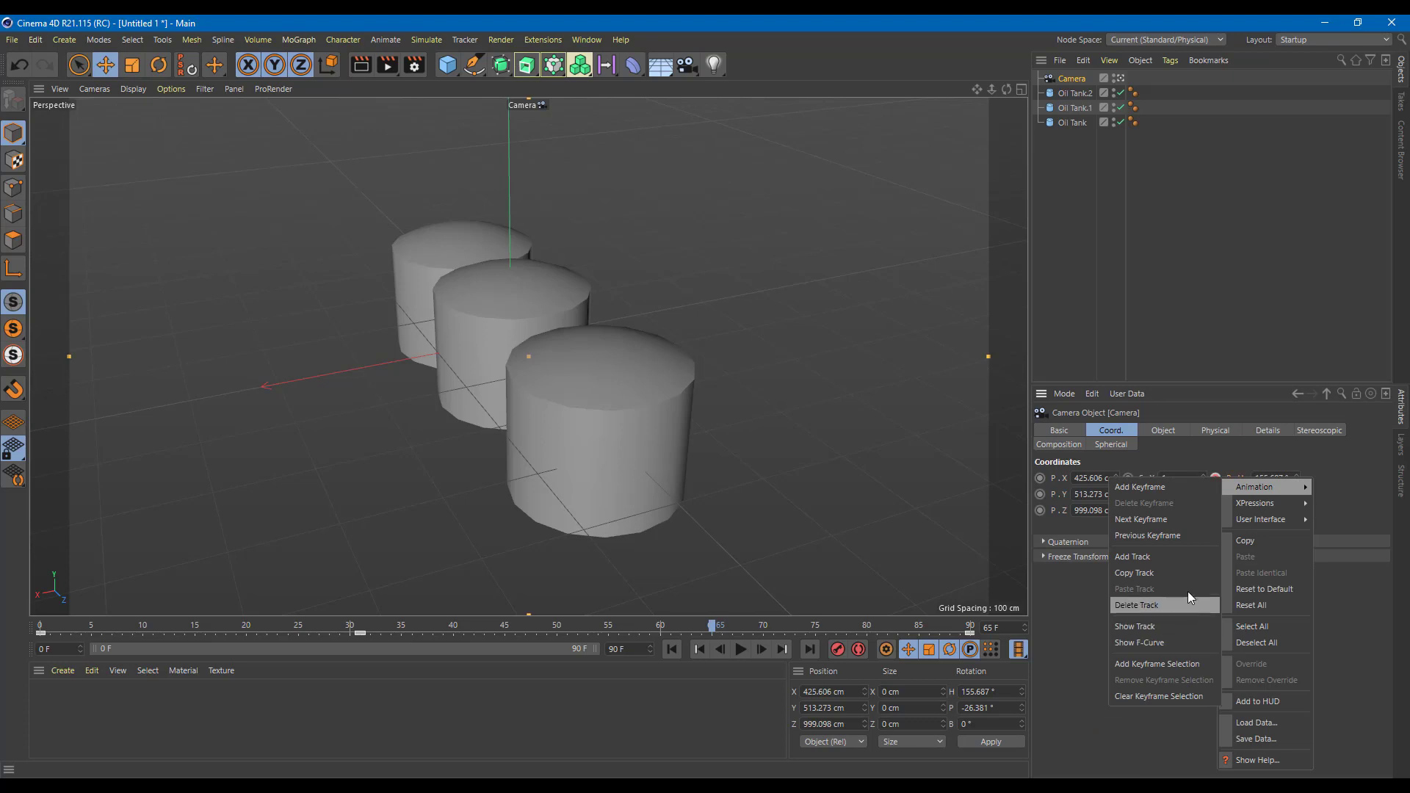
click(1170, 605)
mouse_move(755, 556)
alt+mouse_down()
mouse_move(704, 487)
mouse_move(627, 498)
mouse_move(658, 503)
mouse_move(649, 516)
alt+mouse_up()
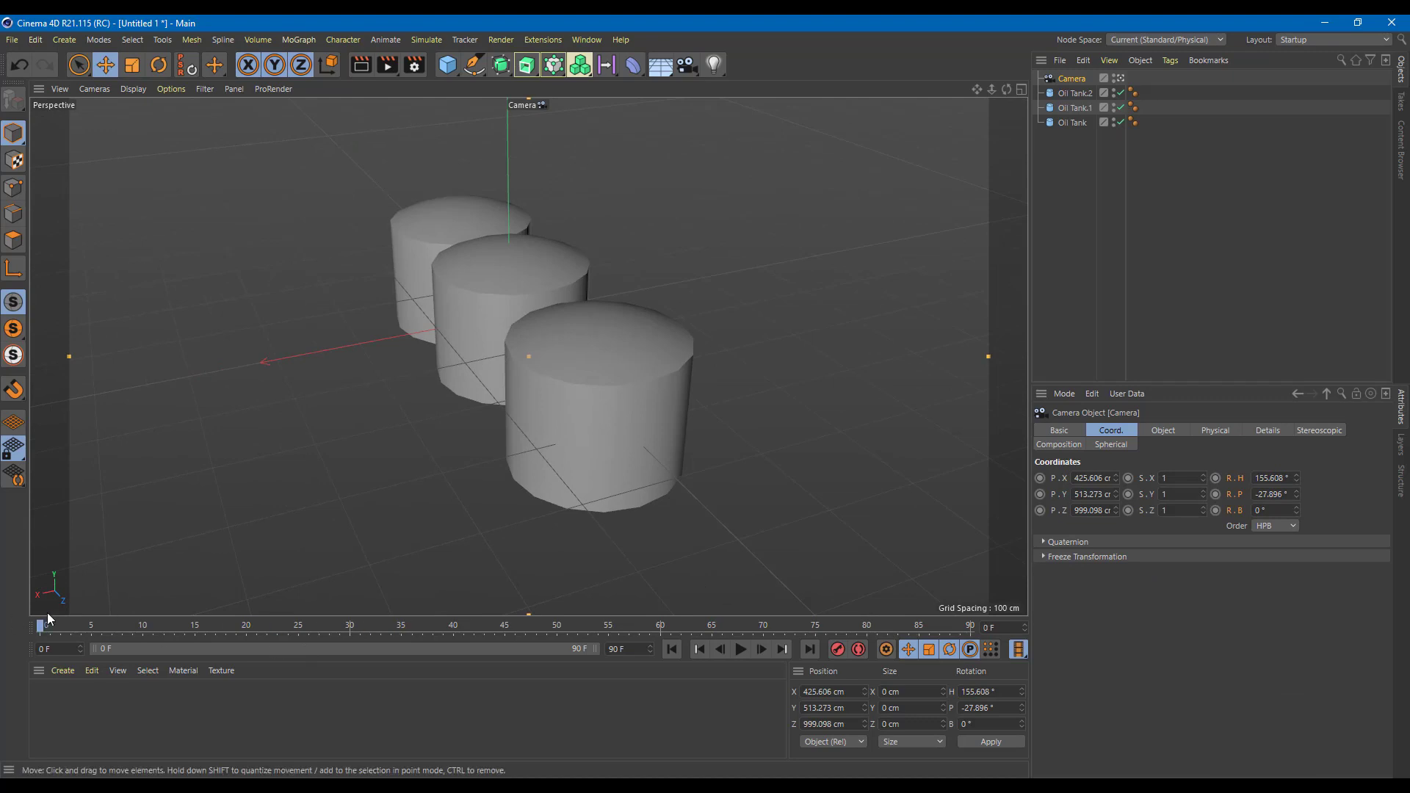
Turn on Autokeying and orbit the view around the tanks at frame 30
click(859, 650)
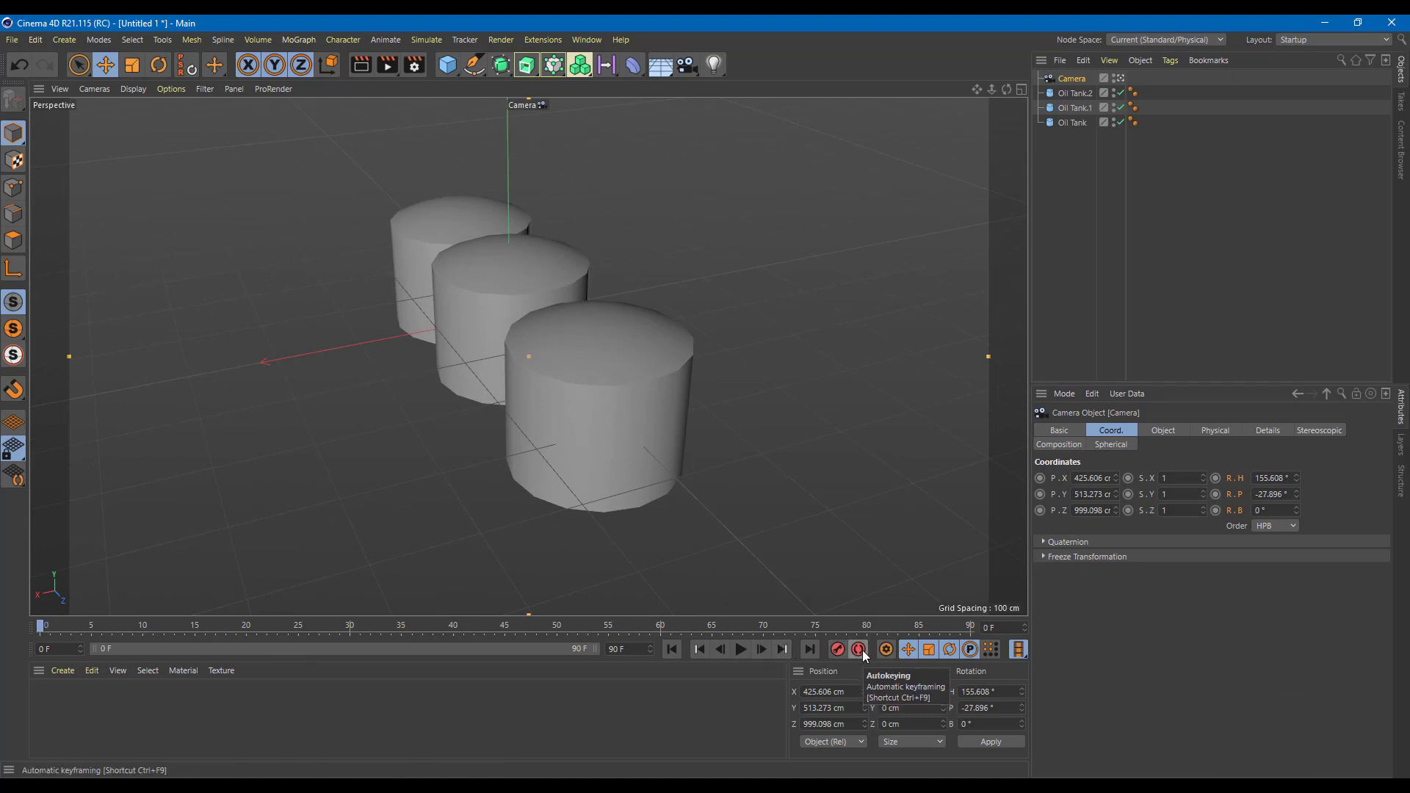
click(553, 370)
alt+drag(440, 451, 545, 434)
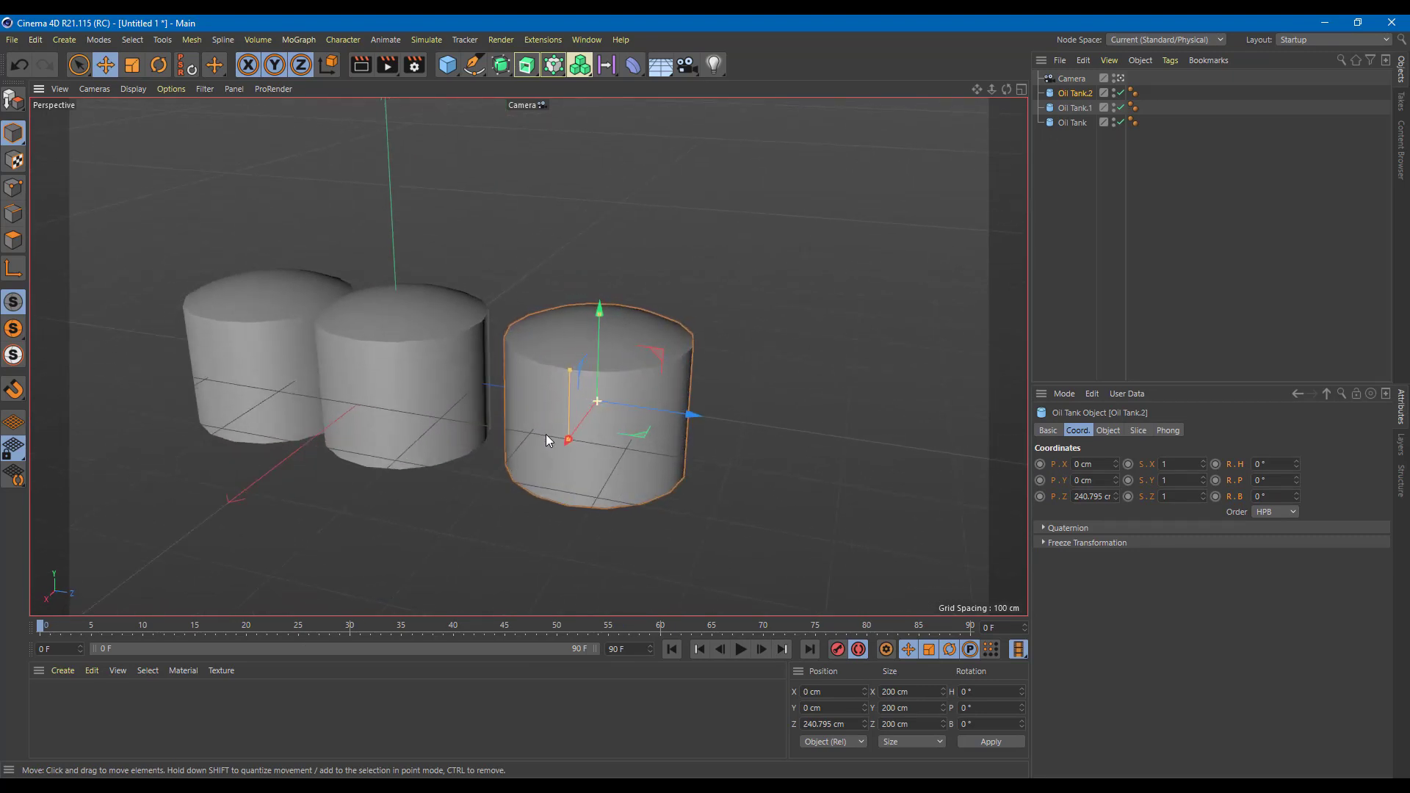
click(352, 626)
scroll(470, 445, down, 3)
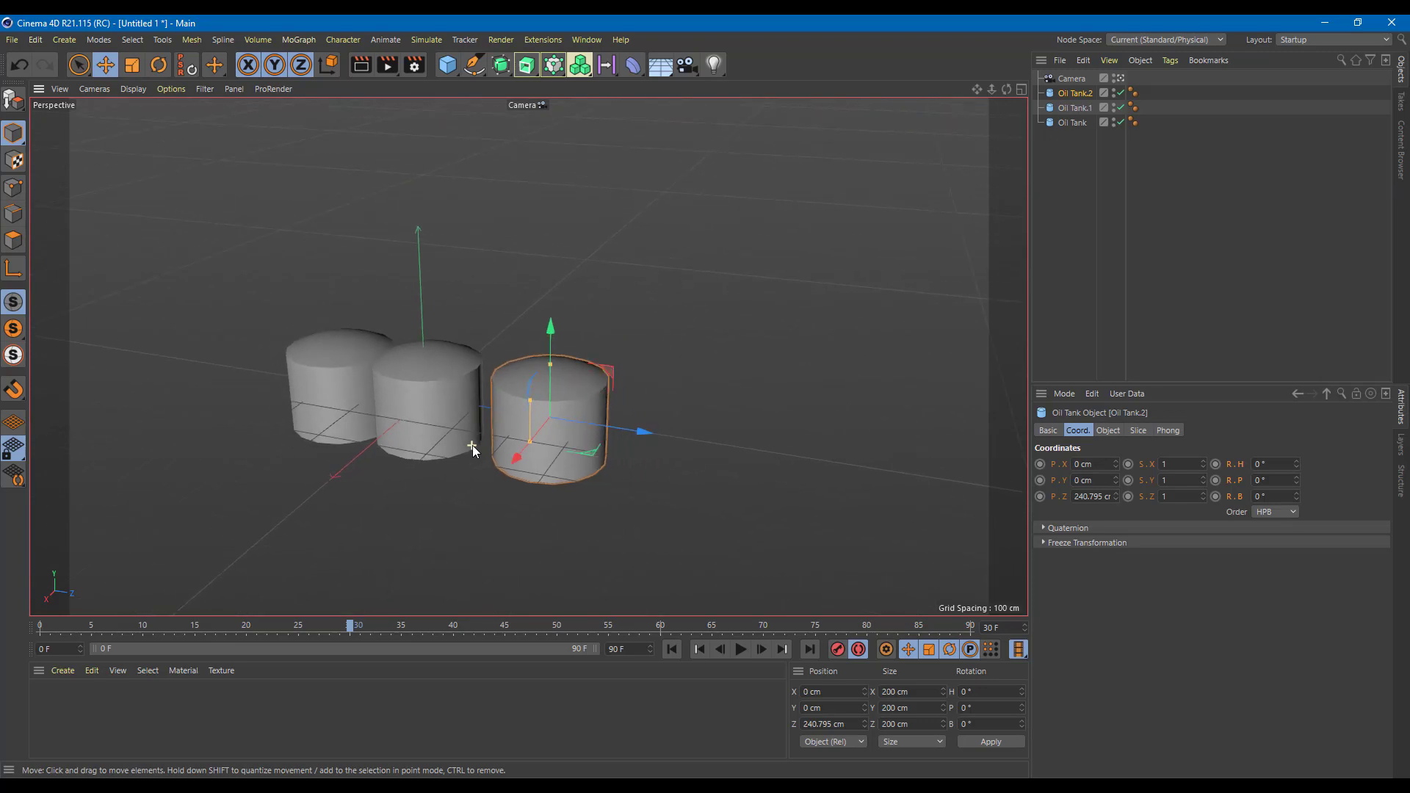
alt+drag(639, 490, 578, 502)
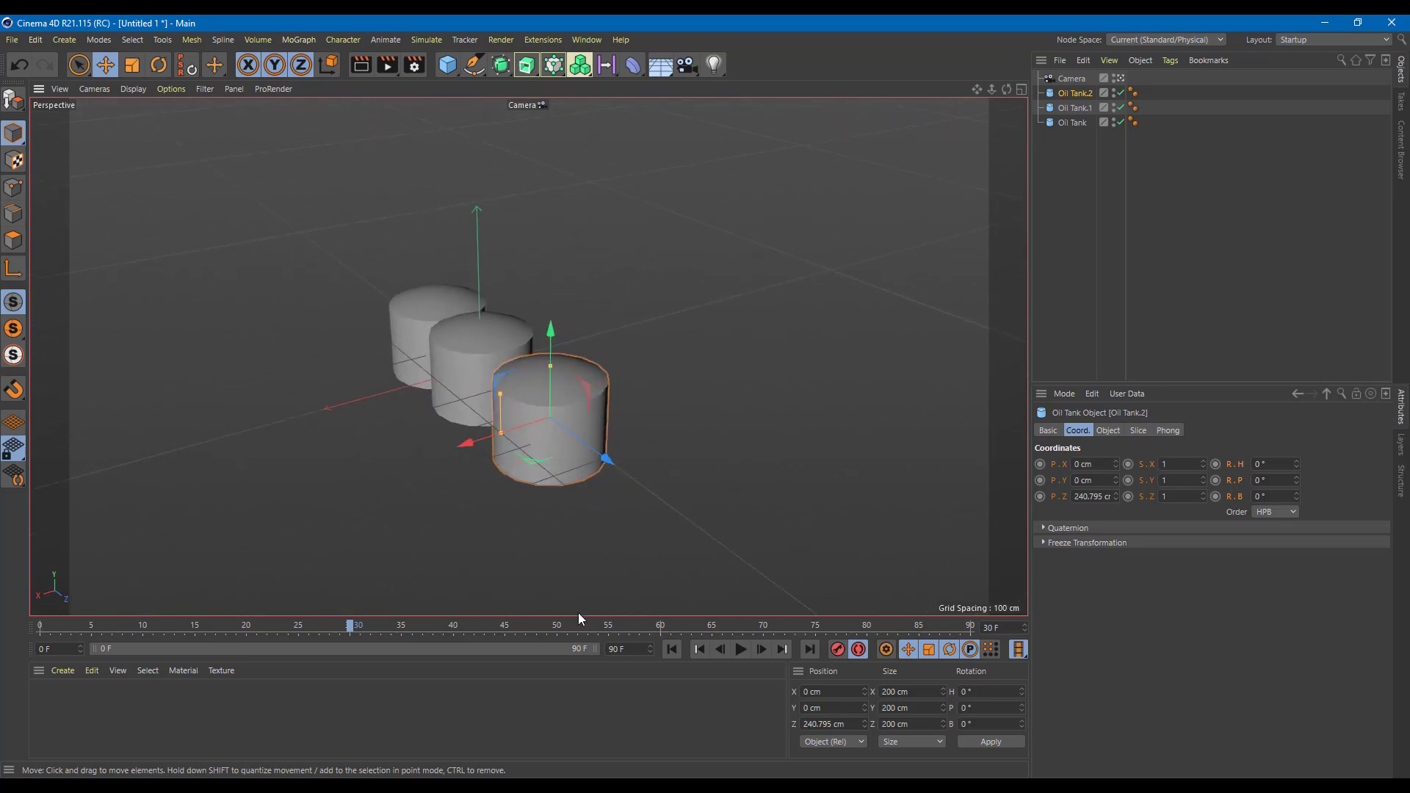
With the Camera selected, orbit it to new positions at frames 62 and 73 to record keys
click(1073, 78)
click(681, 625)
alt+drag(732, 383, 470, 463)
drag(659, 633, 795, 630)
alt+drag(1001, 606, 495, 438)
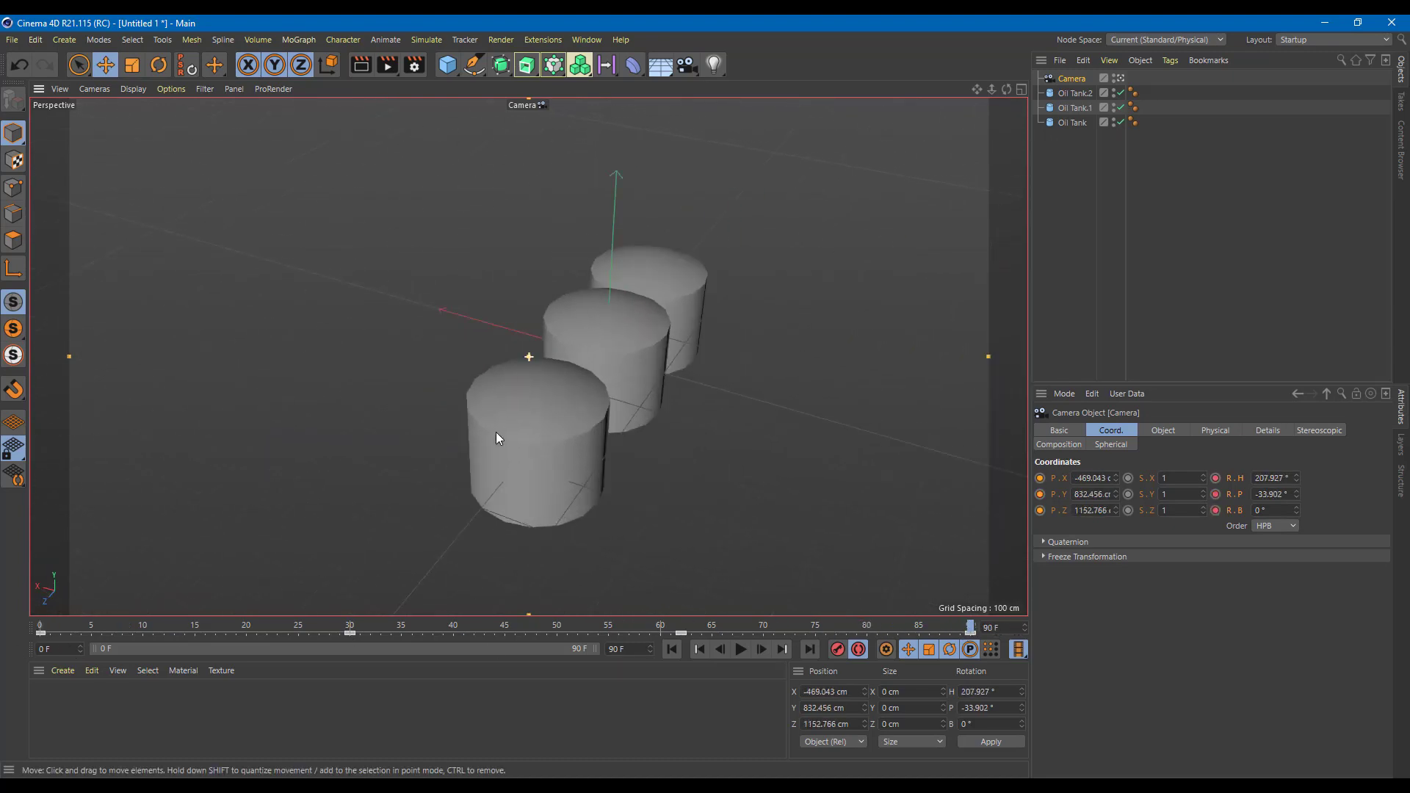
click(689, 269)
alt+drag(688, 269, 760, 415)
alt+drag(639, 457, 644, 427)
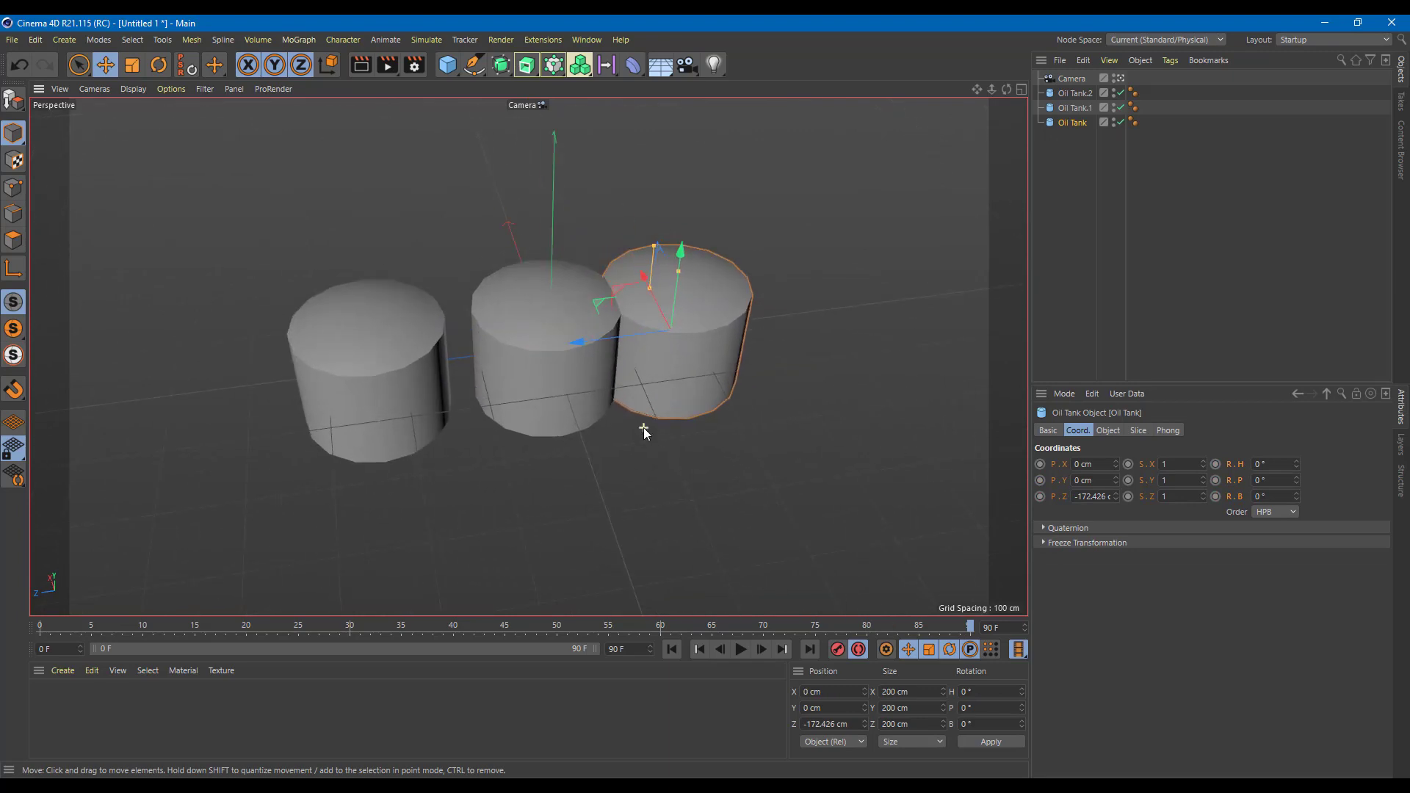
click(741, 649)
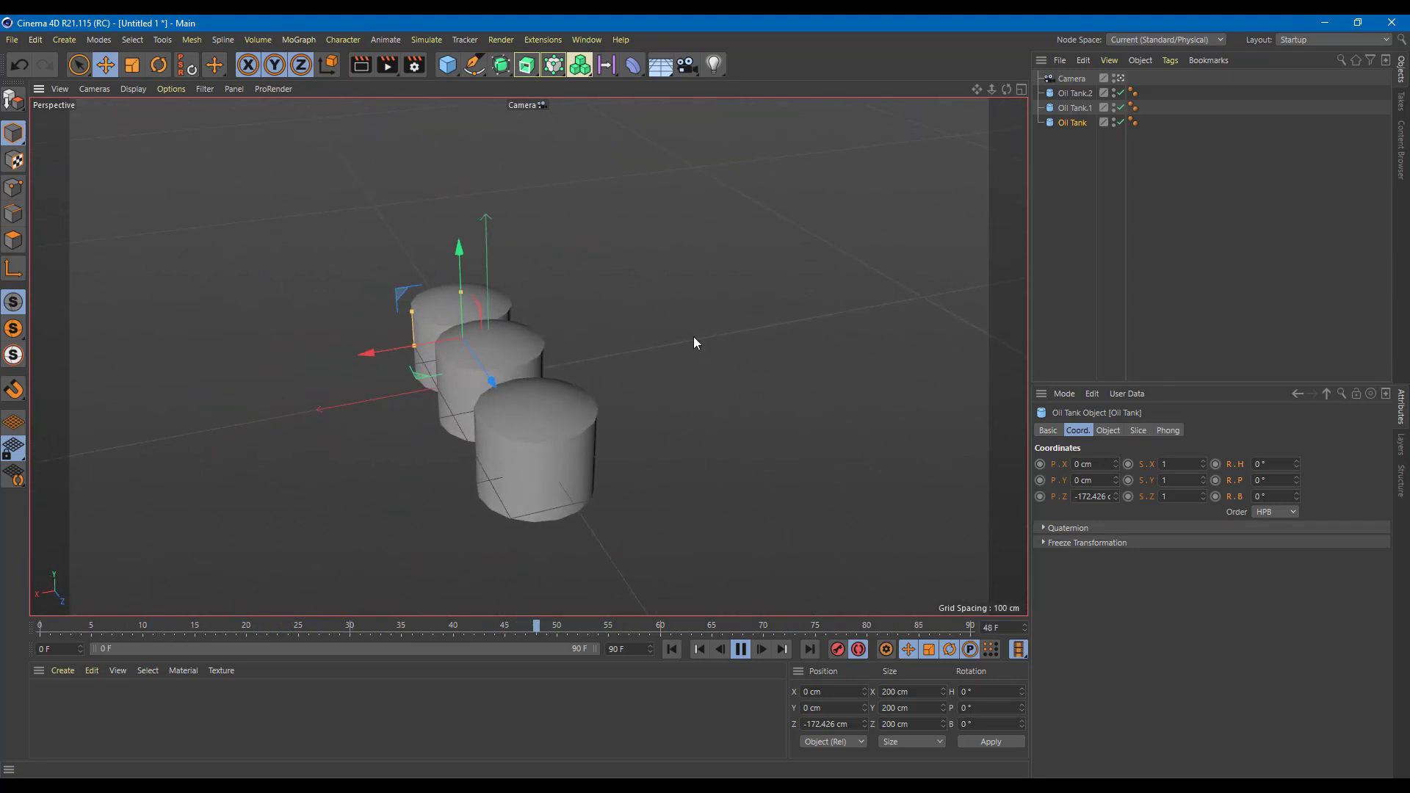
click(742, 649)
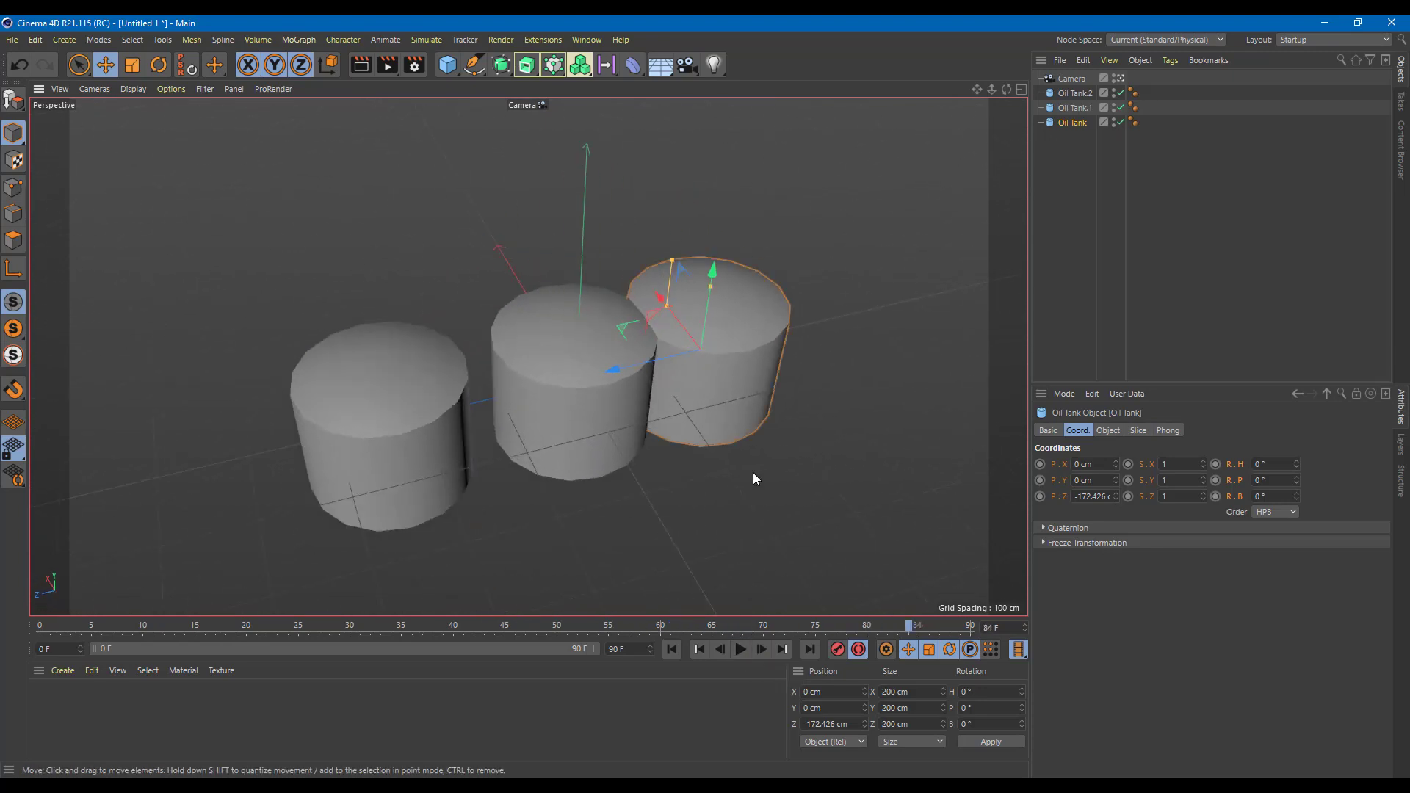